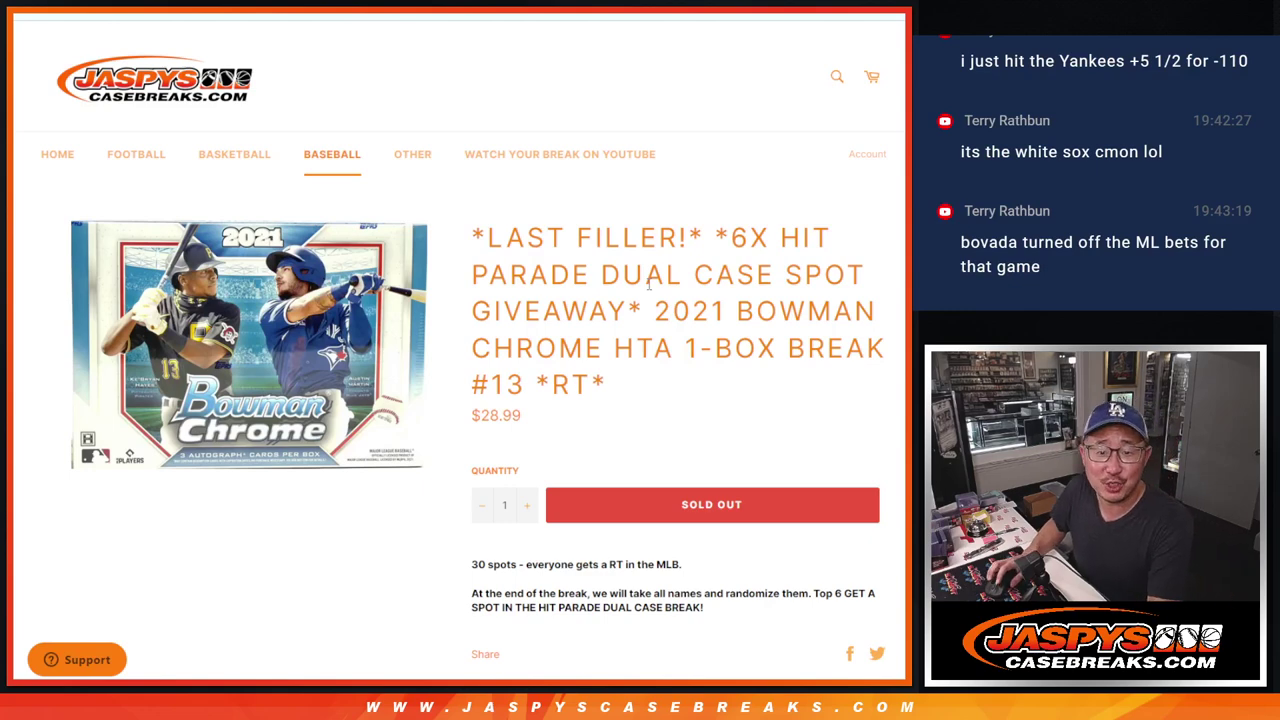
# - Highlight '#13 *RT*' in the break title, then clear the selection
pyautogui.moveTo(655, 311); pyautogui.dragTo(677, 377)
pyautogui.click(680, 380)
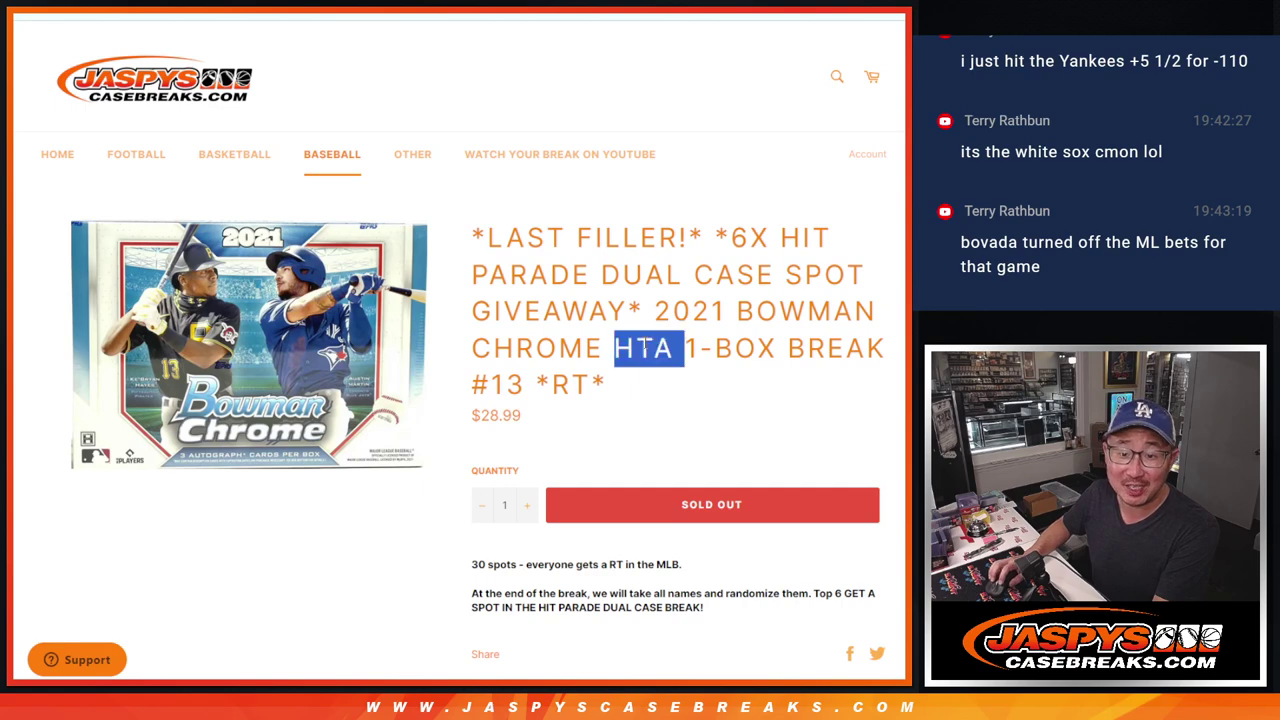
pyautogui.moveTo(474, 390); pyautogui.dragTo(604, 388)
pyautogui.click(738, 296)
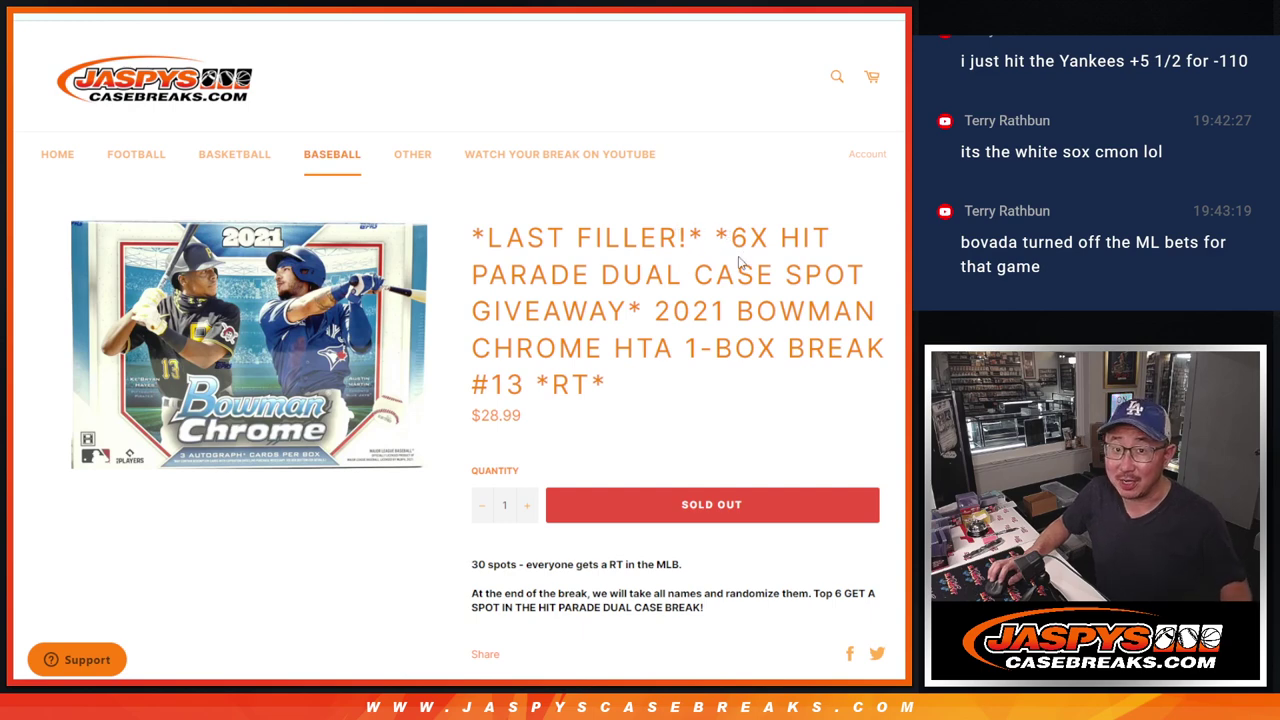
# - Replace the List Randomizer's items with the pasted 30-name list
pyautogui.hotkey('ctrl', 'Tab')
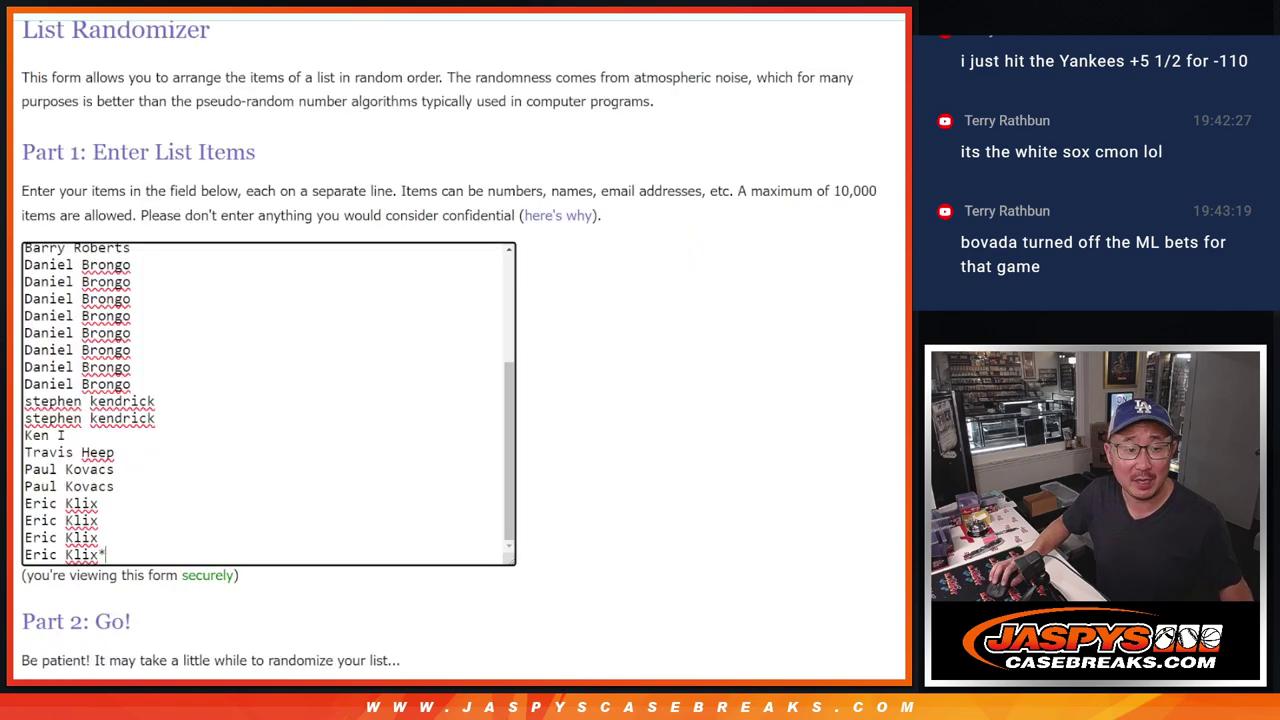
pyautogui.scroll(4, 381, 431)
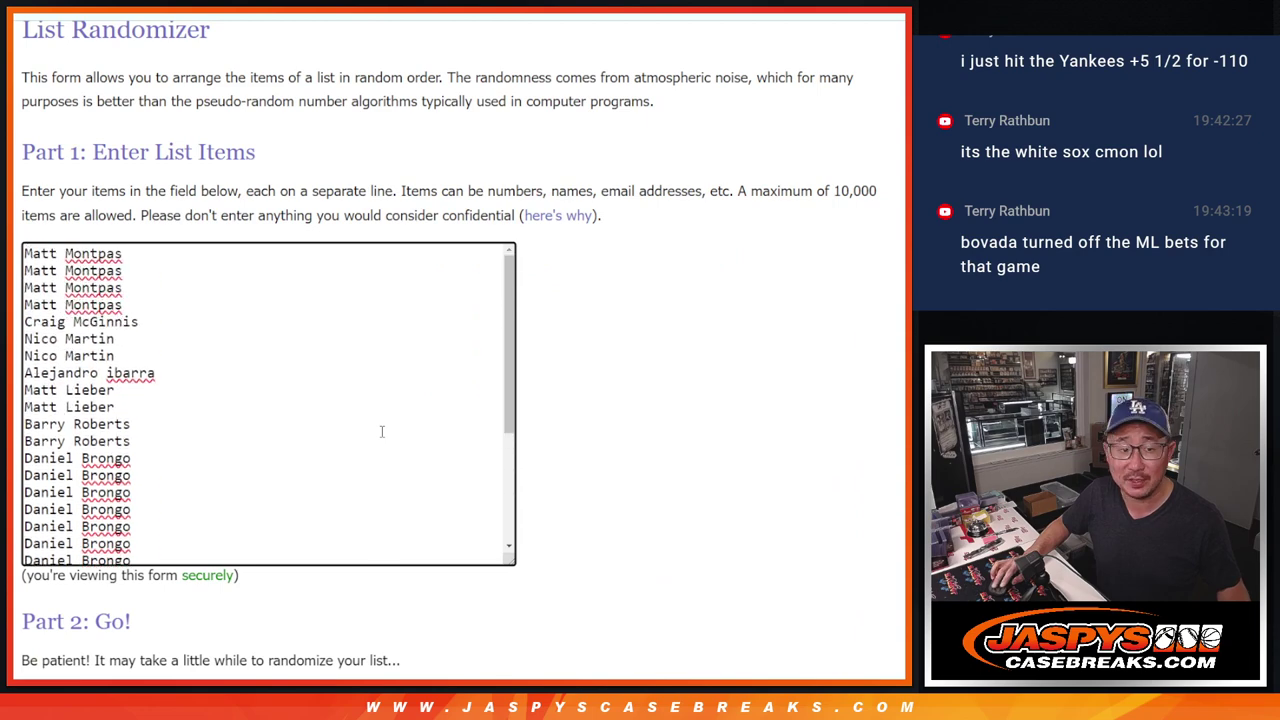
pyautogui.scroll(-4, 381, 431)
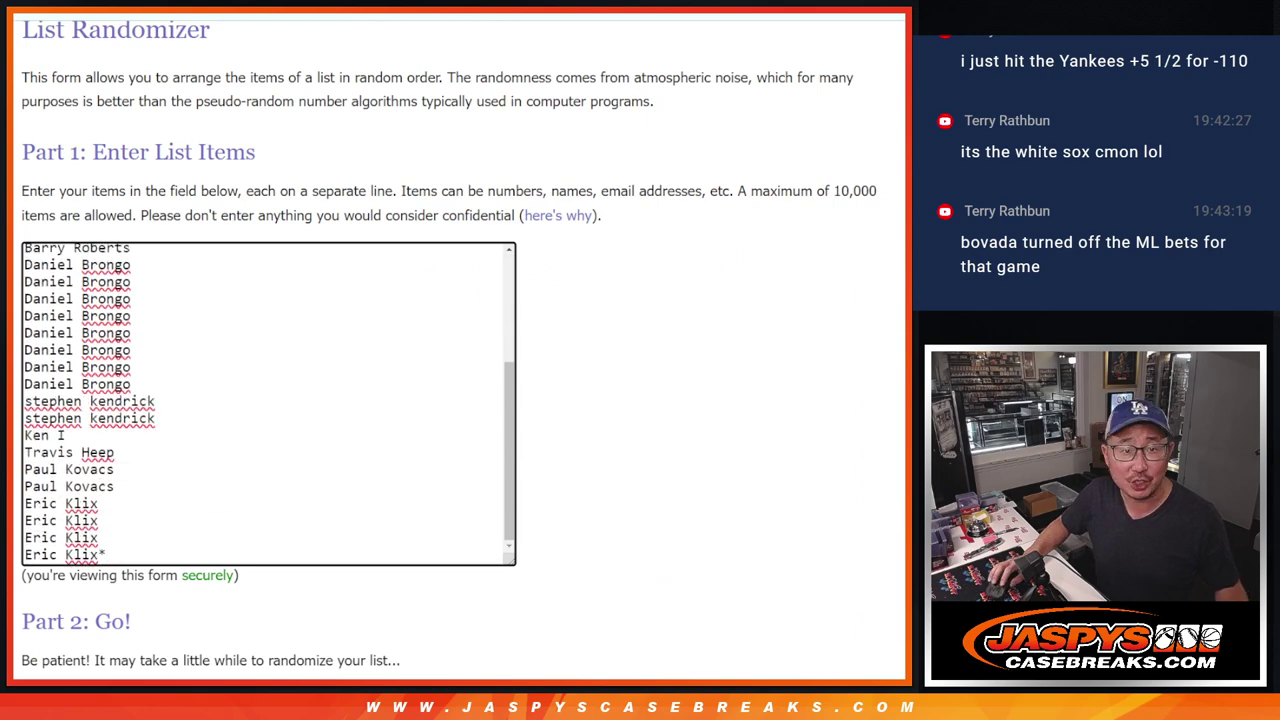
pyautogui.hotkey('ctrl', 'a')
pyautogui.write("ARIZONA DIAMONDBACKS ATLANTA BRAVES BALTIMORE ORIOLES BOSTON RED SOX CHICAGO CUBS CHICAGO WHITE SOX CINCINNATI REDS CLEVELAND GUARDIANS COLORADO ROCKIES DETROIT TIGERS HOUSTON ASTROS KANSAS CITY ROYALS LOS ANGELES ANGELS LOS ANGELES DODGERS MIAMI MARLINS MILWAUKEE BREWERS MINNESOTA TWINS NEW YORK METS NEW YORK YANKEES OAKLAND A's PHILADELPHIA PHILLIES PITTSBURGH PIRATES SAN DIEGO PADRES SAN FRANCISCO GIANTS SEATTLE MARINERS ST. LOUIS CARDINALS TAMPA BAY RAYS TEXAS RANGERS TORONTO BLUE JAYS WASHINGTON NATIONALS")
pyautogui.scroll(5, 444, 402)
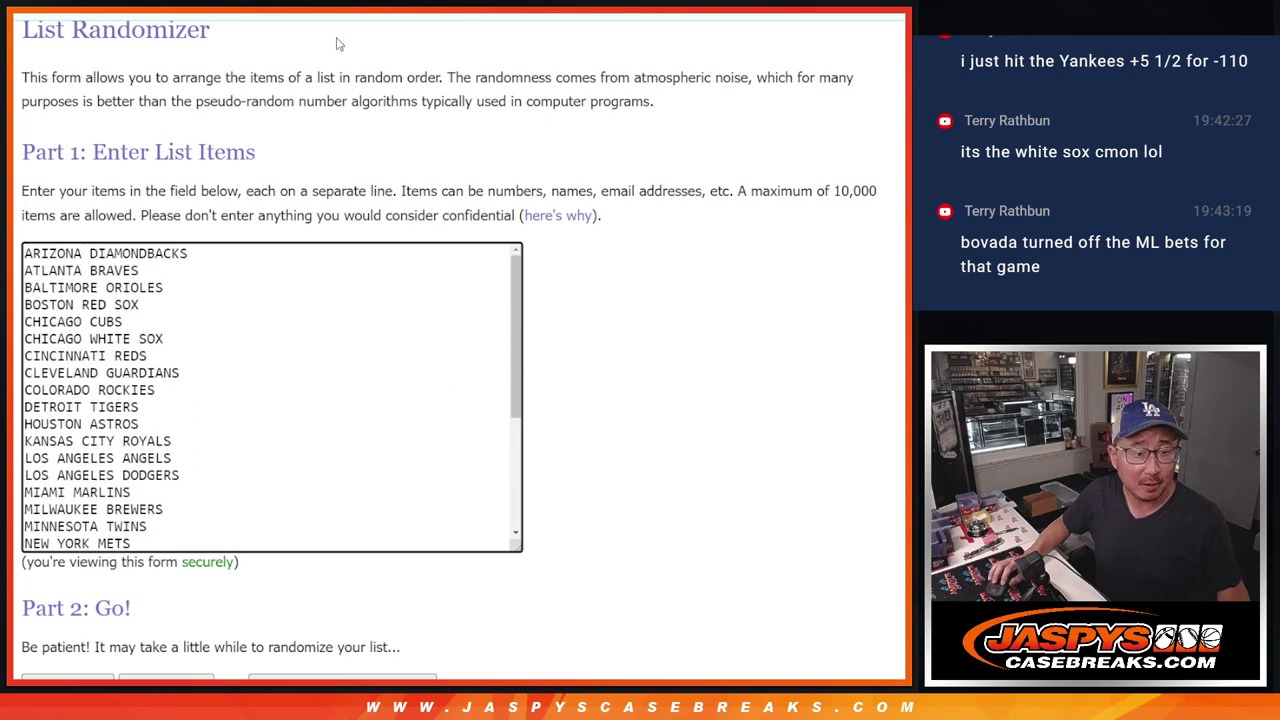
# - Roll two dice on the Dice Roller and return to the List Randomizer
pyautogui.hotkey('ctrl', 'Tab')
pyautogui.click(45, 412)
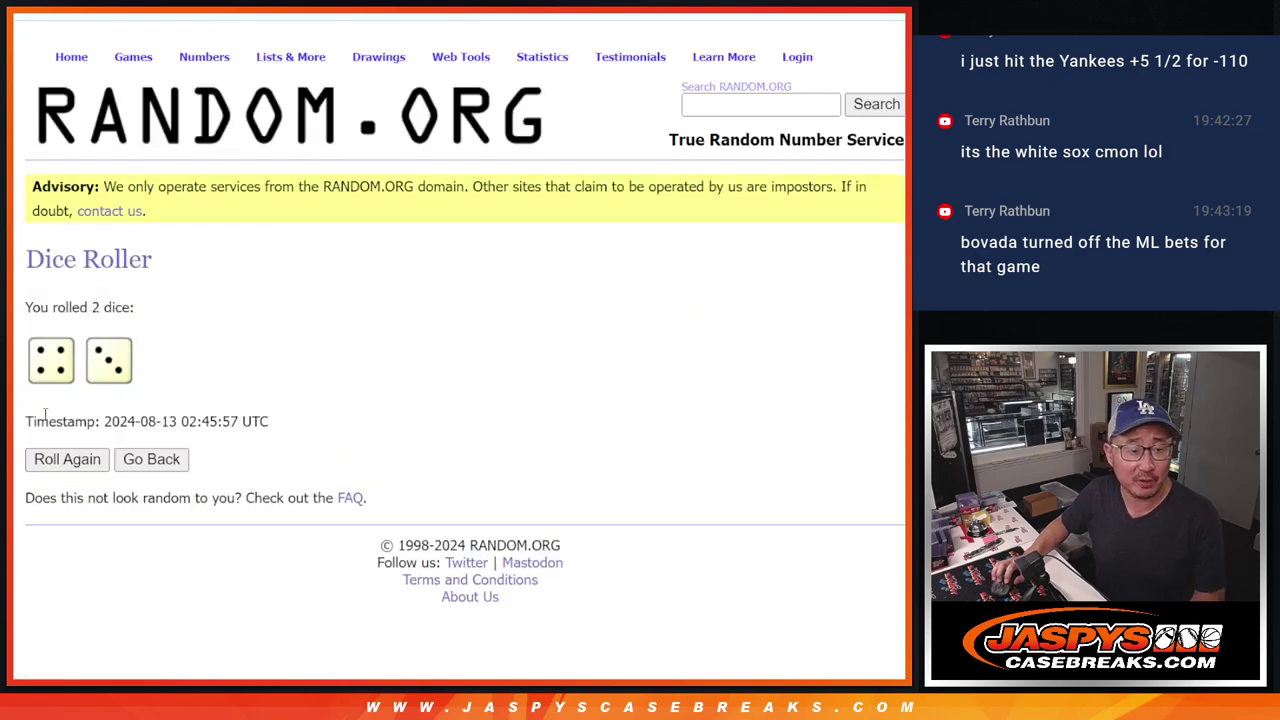
pyautogui.hotkey('ctrl', 'Tab')
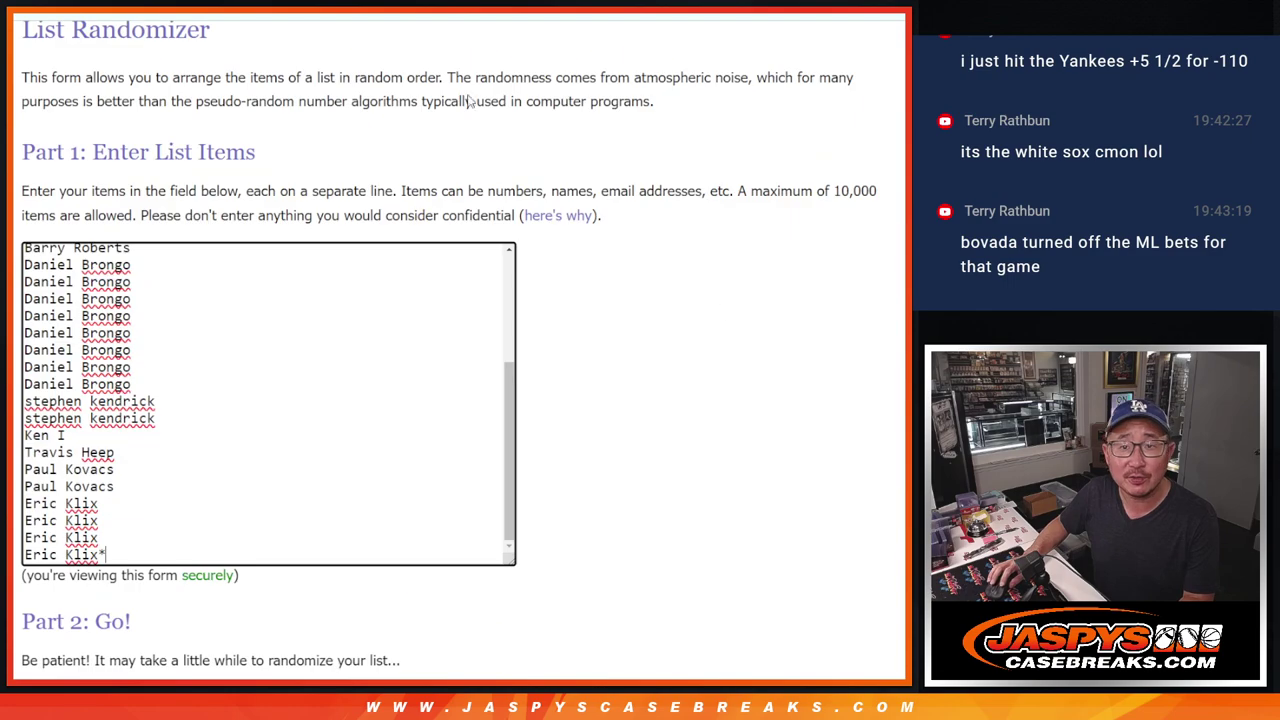
pyautogui.scroll(-1, 347, 452)
# - Shuffle the 30 names seven times and select the final randomized list
pyautogui.click(85, 556)
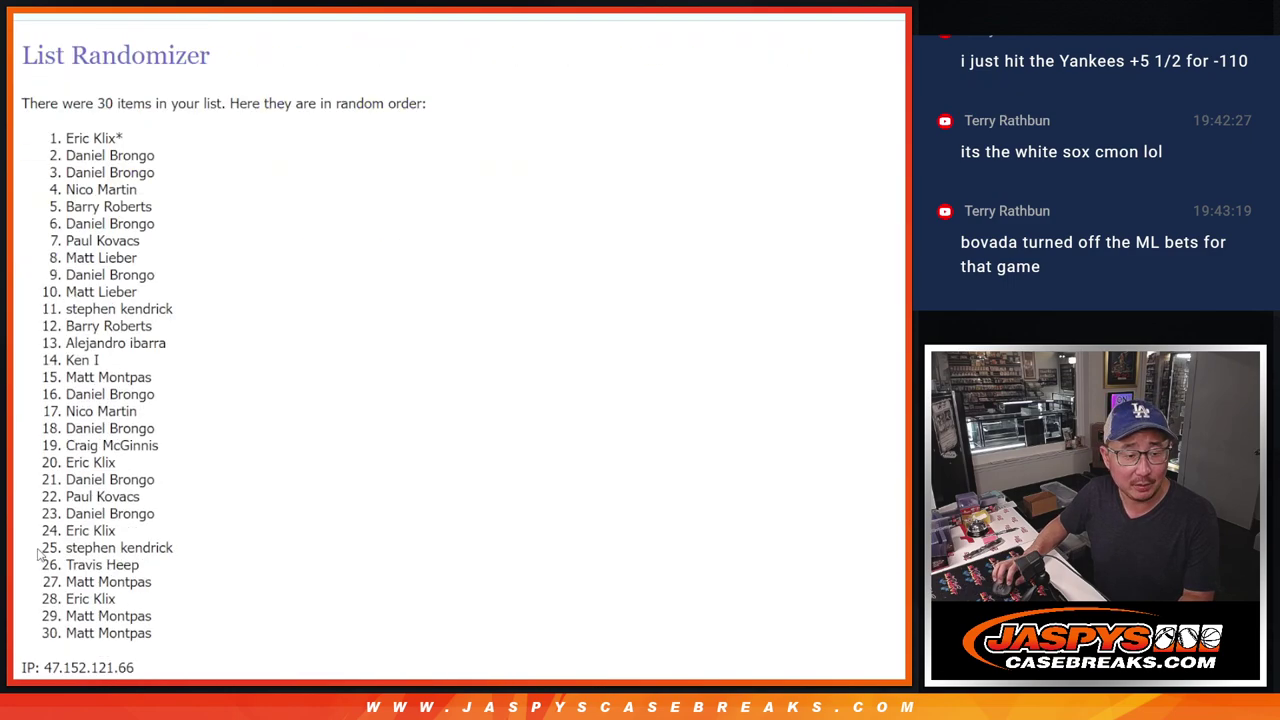
pyautogui.click(40, 553)
pyautogui.click(40, 553)
pyautogui.click(40, 553)
pyautogui.click(40, 553)
pyautogui.click(40, 553)
pyautogui.click(40, 553)
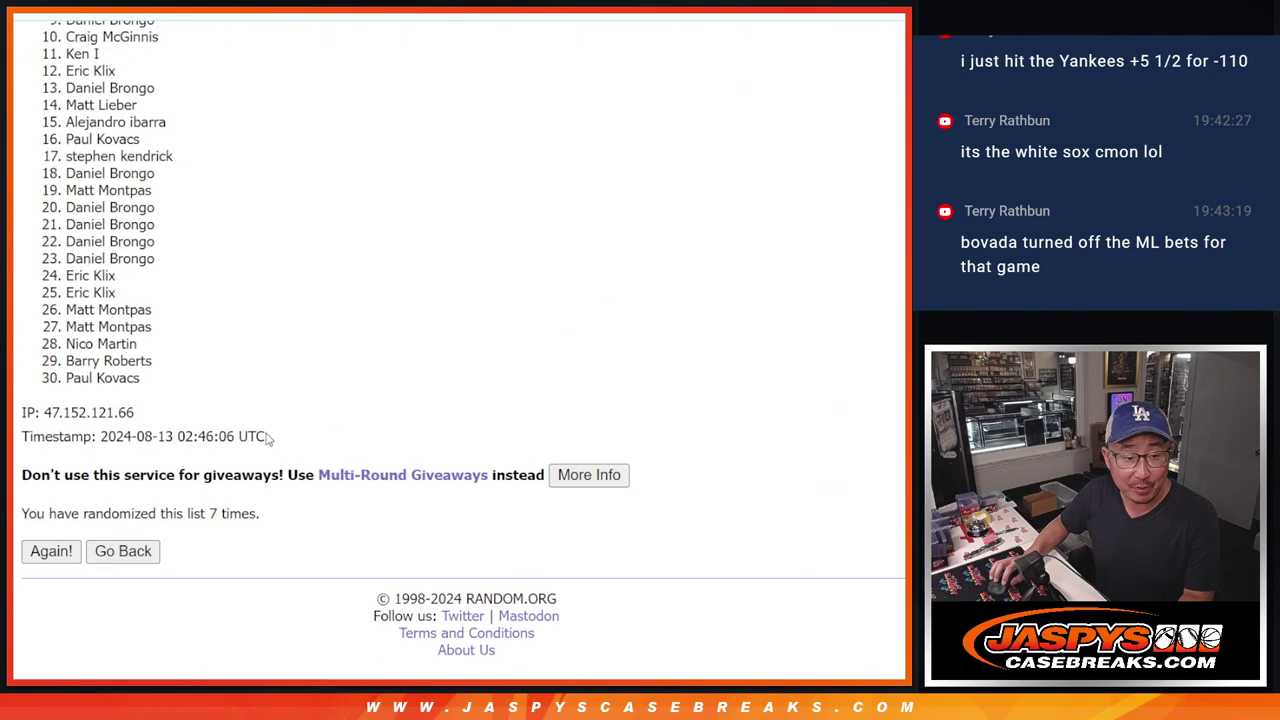
pyautogui.scroll(5, 230, 440)
pyautogui.scroll(-2, 215, 420)
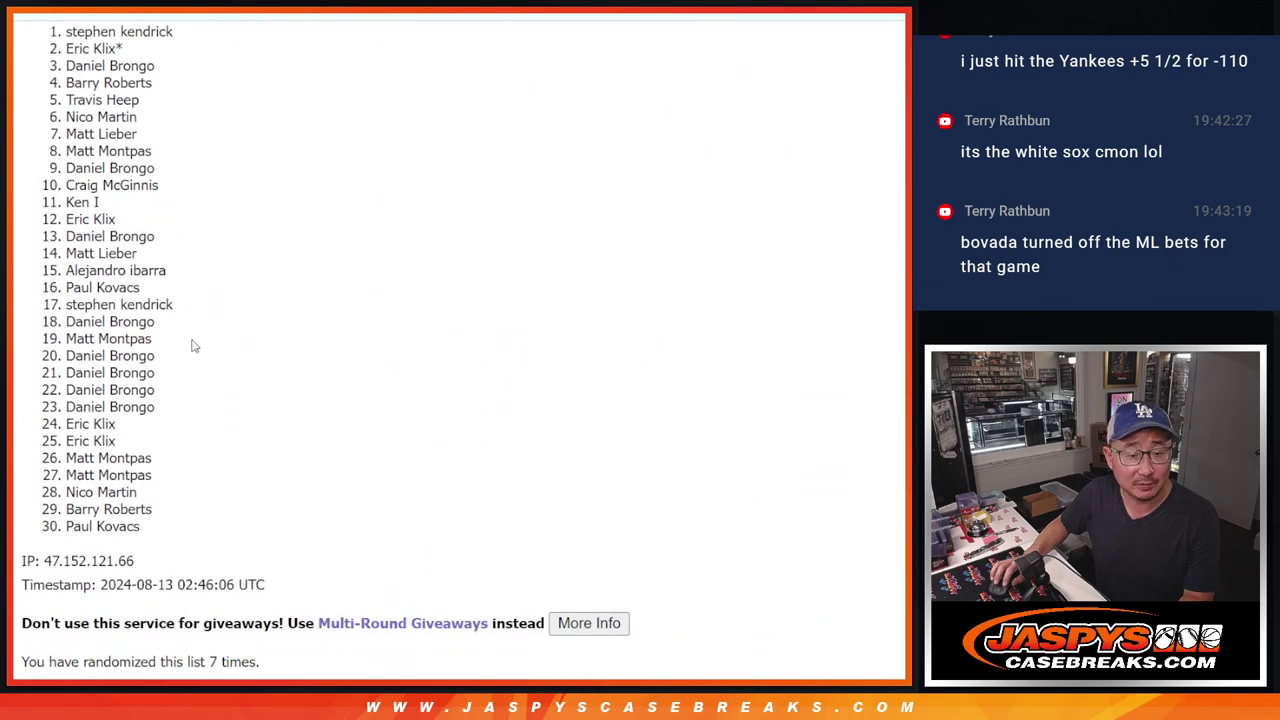
pyautogui.moveTo(65, 31)
pyautogui.mouseDown()
pyautogui.moveTo(157, 410)
pyautogui.moveTo(155, 517)
pyautogui.mouseUp()
pyautogui.hotkey('ctrl', 'c')
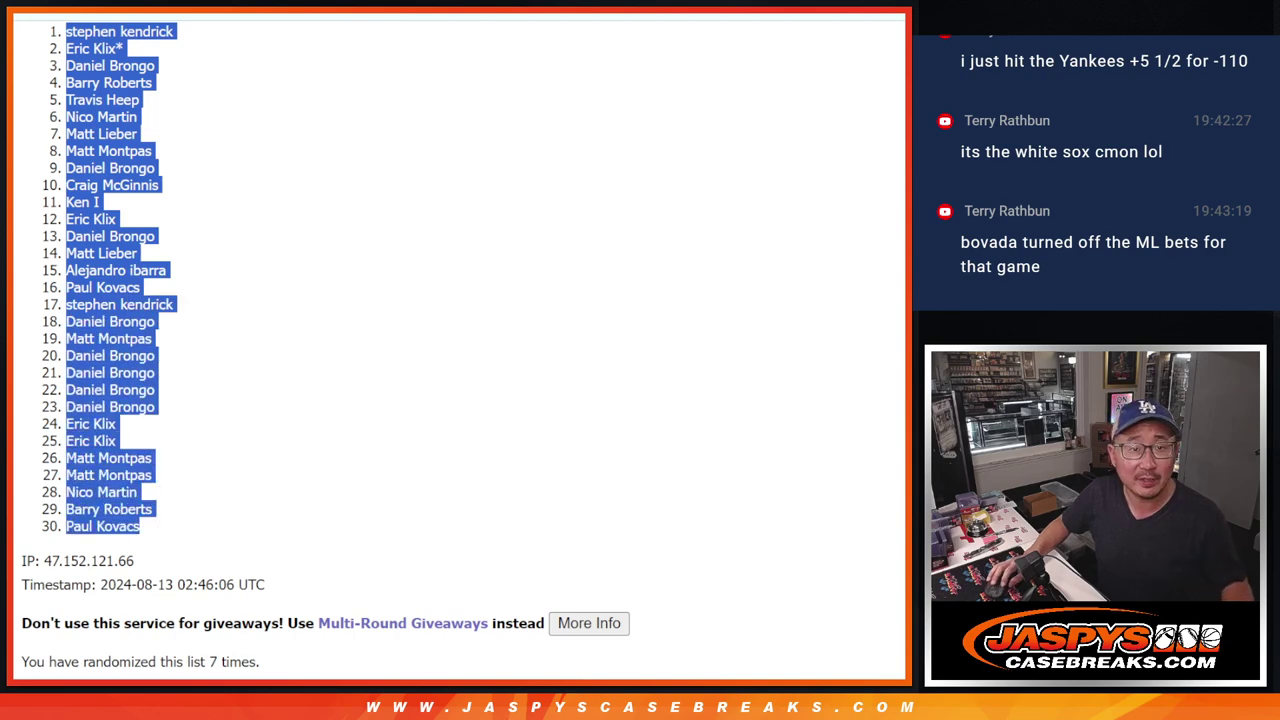
# - Paste the shuffled names into column A of the sheet
pyautogui.hotkey('ctrl', 'Tab')
pyautogui.hotkey('ctrl', 'v')
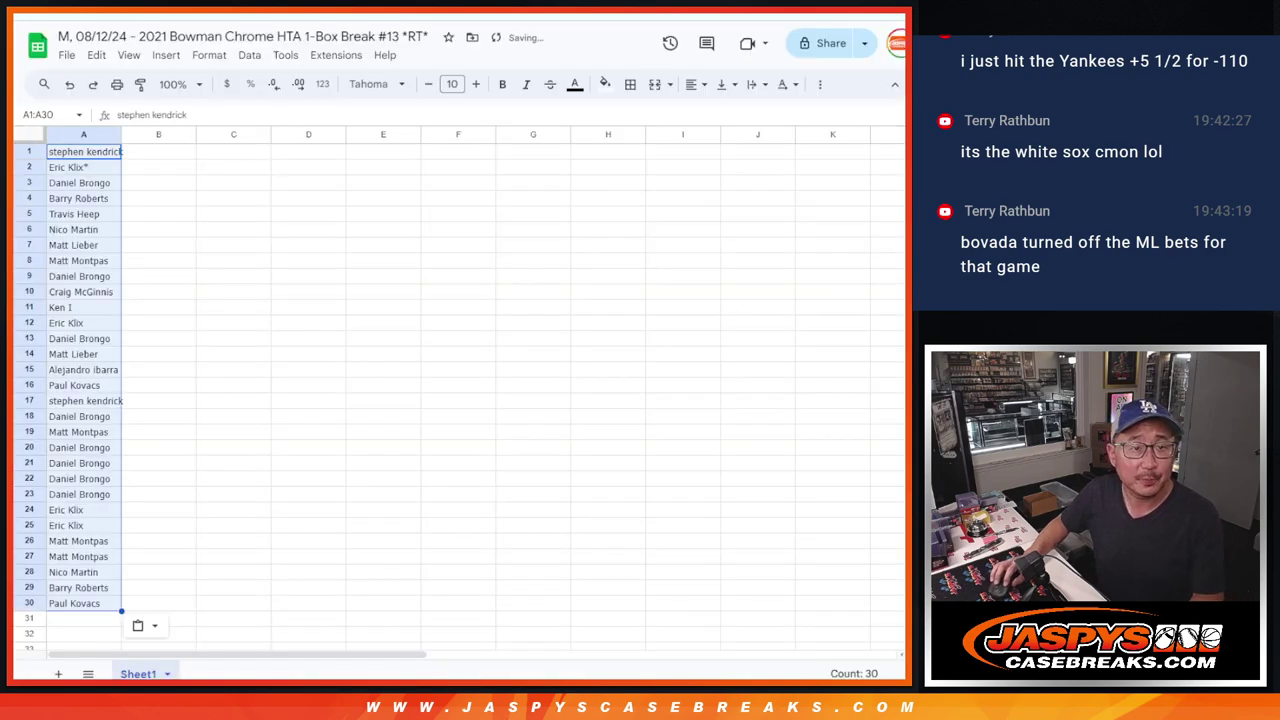
pyautogui.hotkey('ctrl', 'Tab')
pyautogui.hotkey('ctrl', 'Tab')
pyautogui.hotkey('ctrl', 'Tab')
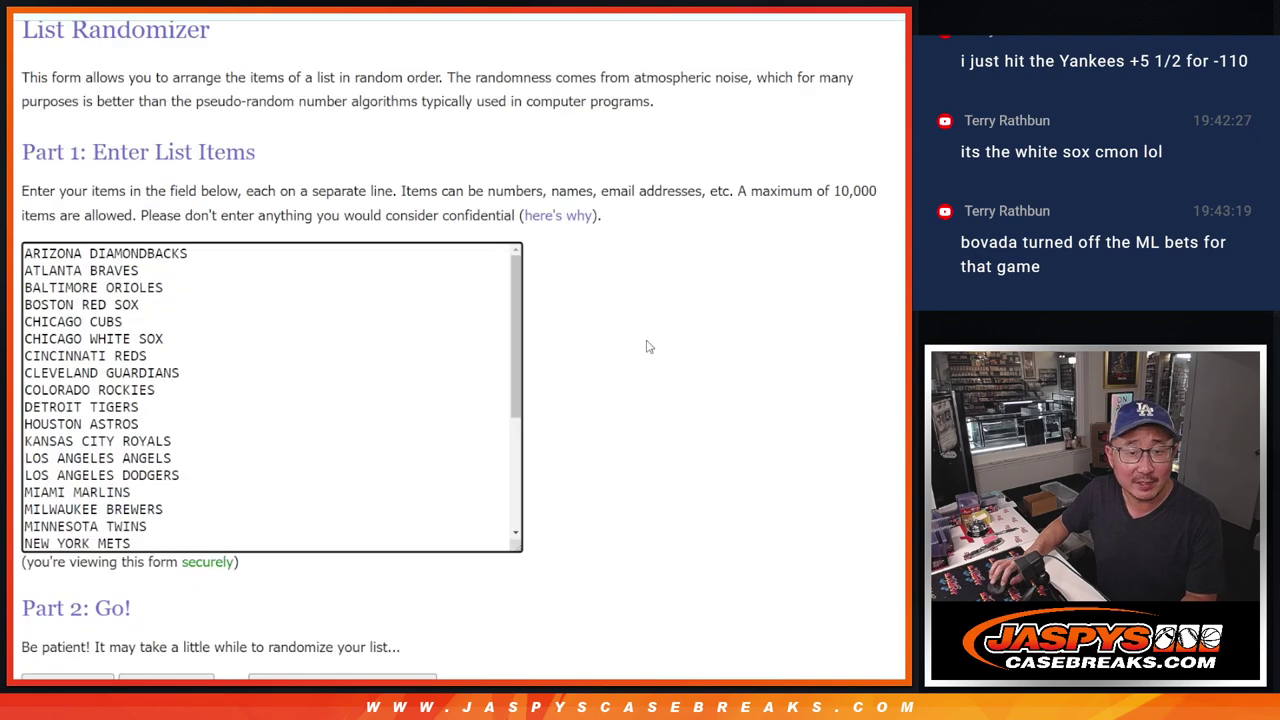
pyautogui.scroll(-2, 541, 388)
# - Shuffle the 30 MLB teams seven times and select the final list
pyautogui.click(50, 556)
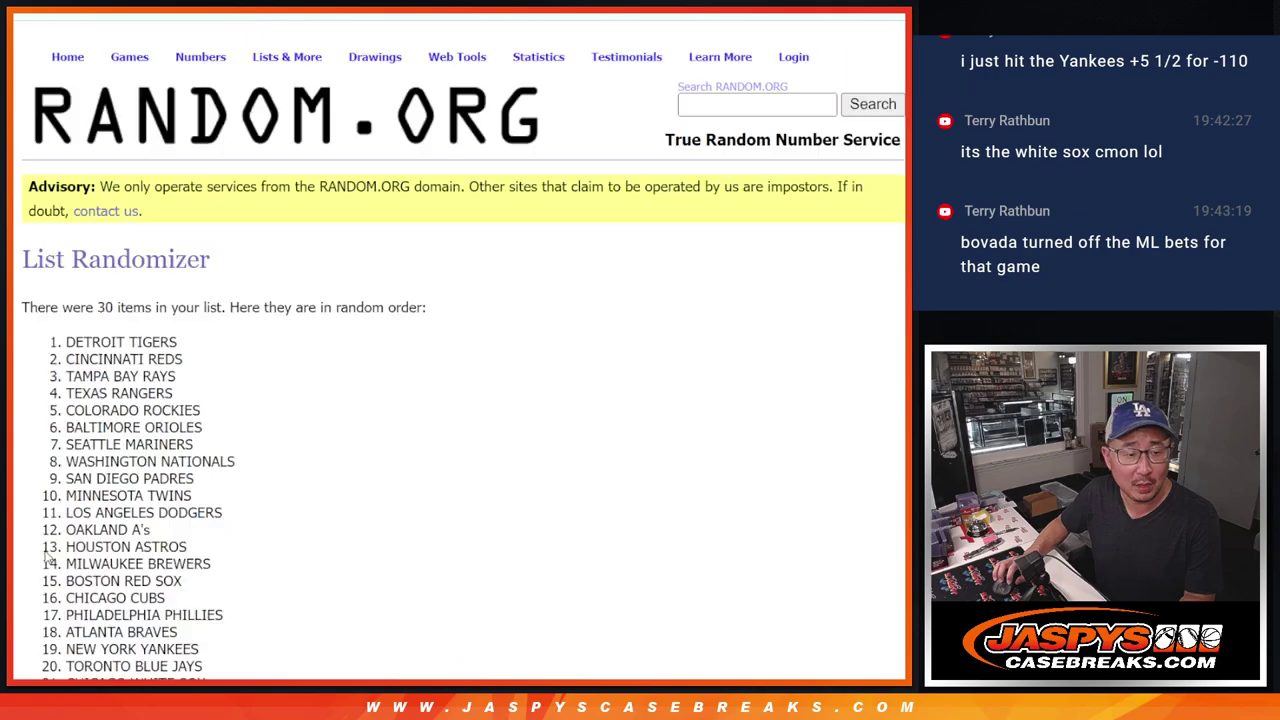
pyautogui.click(47, 557)
pyautogui.click(47, 556)
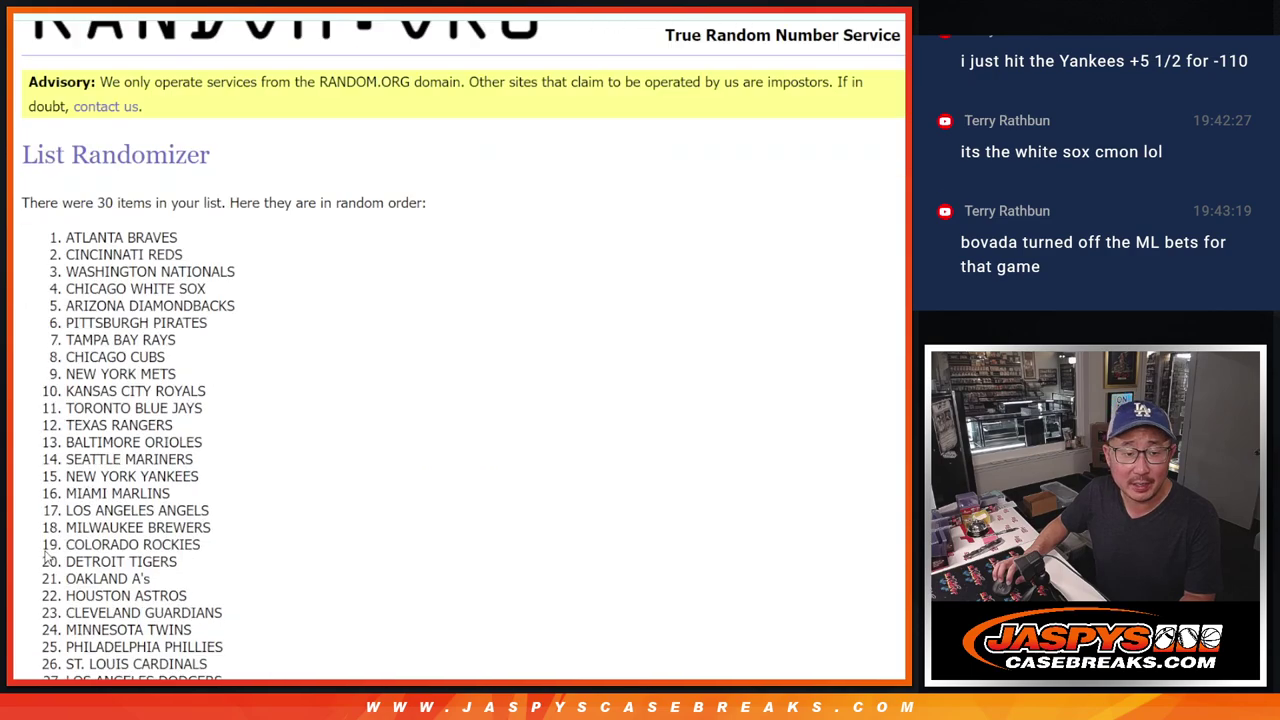
pyautogui.click(47, 556)
pyautogui.click(47, 557)
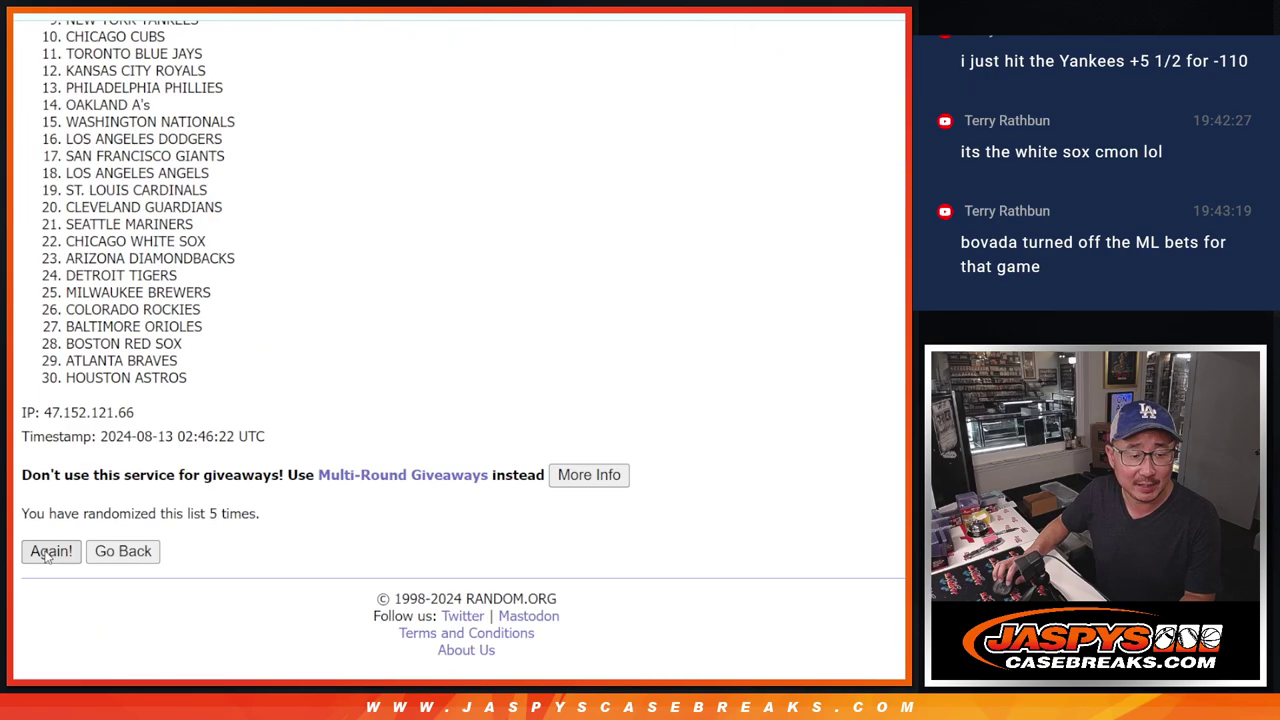
pyautogui.click(47, 557)
pyautogui.click(47, 557)
pyautogui.scroll(3, 357, 449)
pyautogui.moveTo(67, 40)
pyautogui.mouseDown()
pyautogui.moveTo(206, 346)
pyautogui.moveTo(243, 530)
pyautogui.mouseUp()
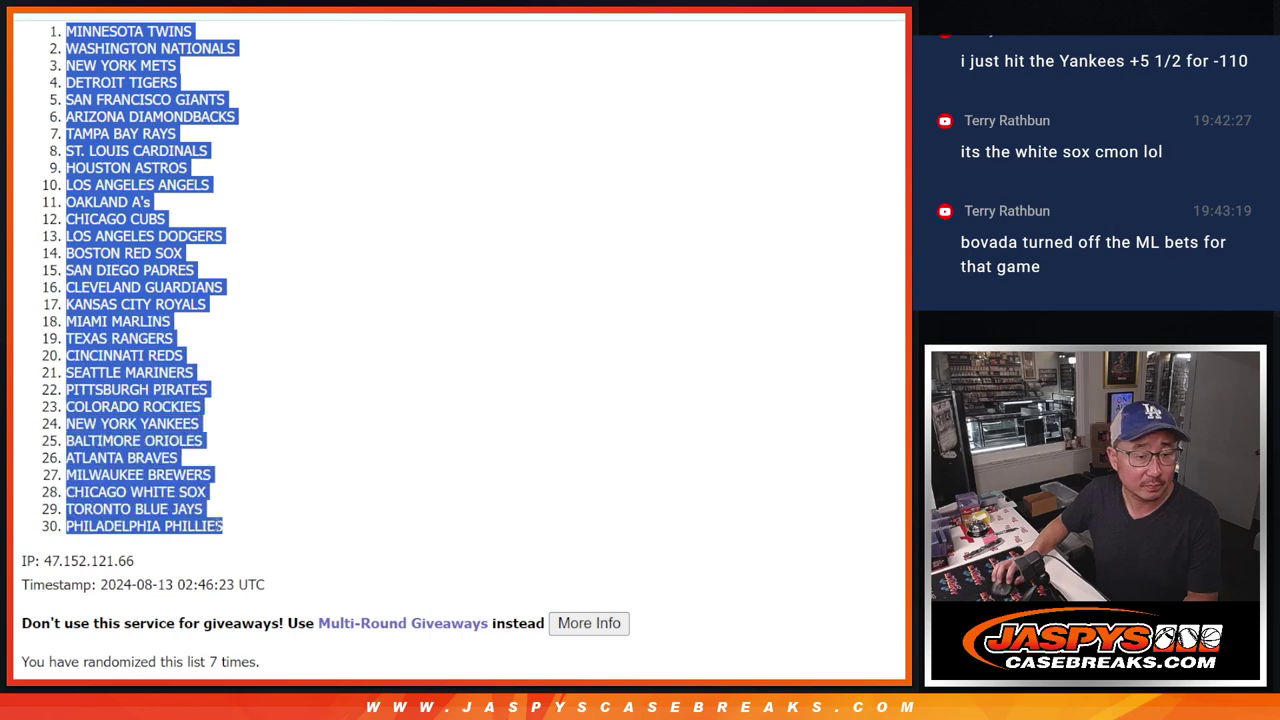
# - Paste the shuffled teams into column B starting at B1
pyautogui.click(543, 12)
pyautogui.click(152, 151)
pyautogui.write("MINNESOTA TWINS WASHINGTON NATIONALS NEW YORK METS DETROIT TIGERS SAN FRANCISCO GIANTS ARIZONA DIAMONDBACKS TAMPA BAY RAYS ST. LOUIS CARDINALS HOUSTON ASTROS LOS ANGELES ANGELS OAKLAND A's CHICAGO CUBS LOS ANGELES DODGERS BOSTON RED SOX SAN DIEGO PADRES CLEVELAND GUARDIANS KANSAS CITY ROYALS MIAMI MARLINS TEXAS RANGERS CINCINNATI REDS SEATTLE MARINERS PITTSBURGH PIRATES COLORADO ROCKIES NEW YORK YANKEES BALTIMORE ORIOLES ATLANTA BRAVES MILWAUKEE BREWERS CHICAGO WHITE SOX TORONTO BLUE JAYS PHILADELPHIA PHILLIES")
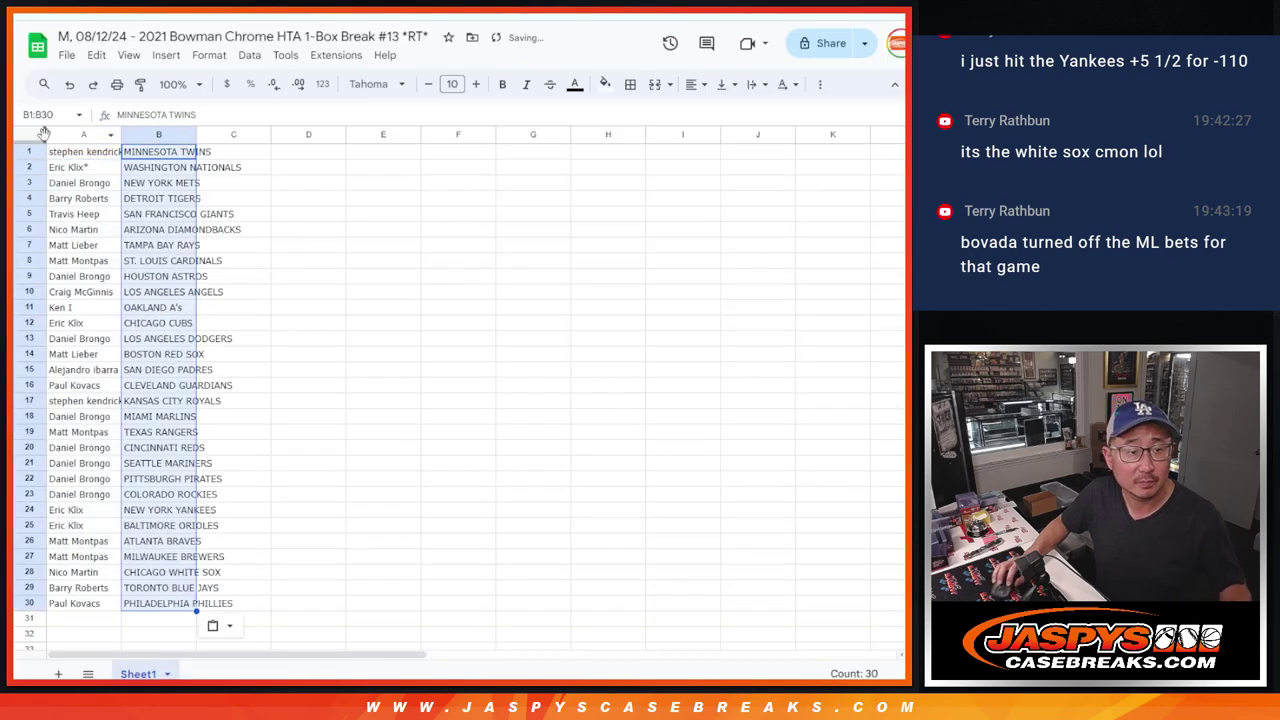
# - Format the sheet in Spectral size 12, zoom to 150%, and widen column A
pyautogui.hotkey('ctrl', 'a')
pyautogui.click(376, 88)
pyautogui.click(389, 232)
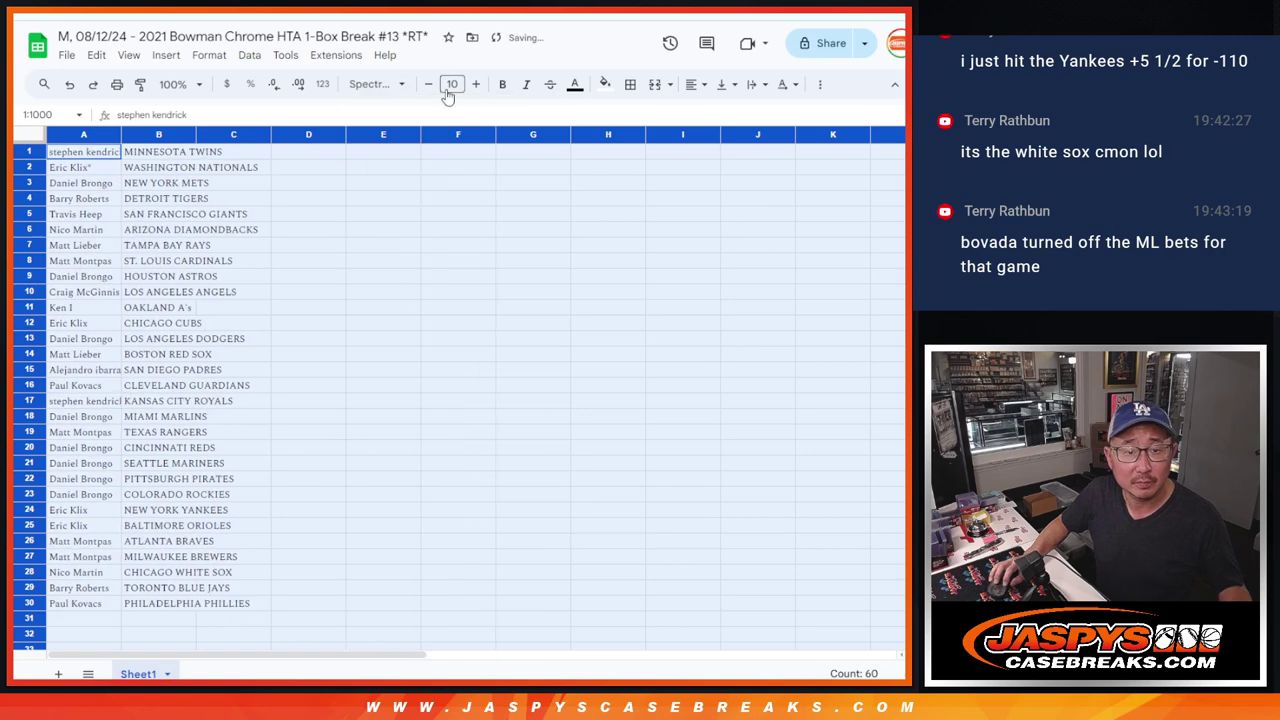
pyautogui.click(452, 84)
pyautogui.press('Return')
pyautogui.click(175, 84)
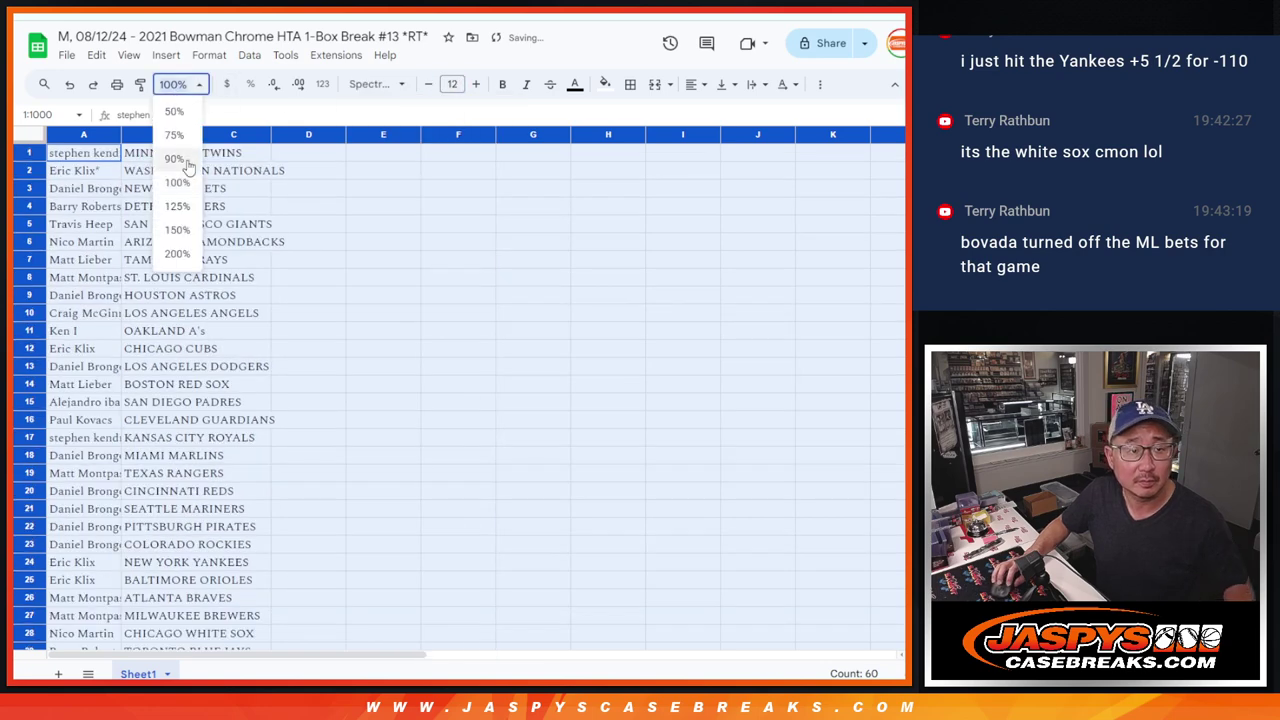
pyautogui.click(177, 230)
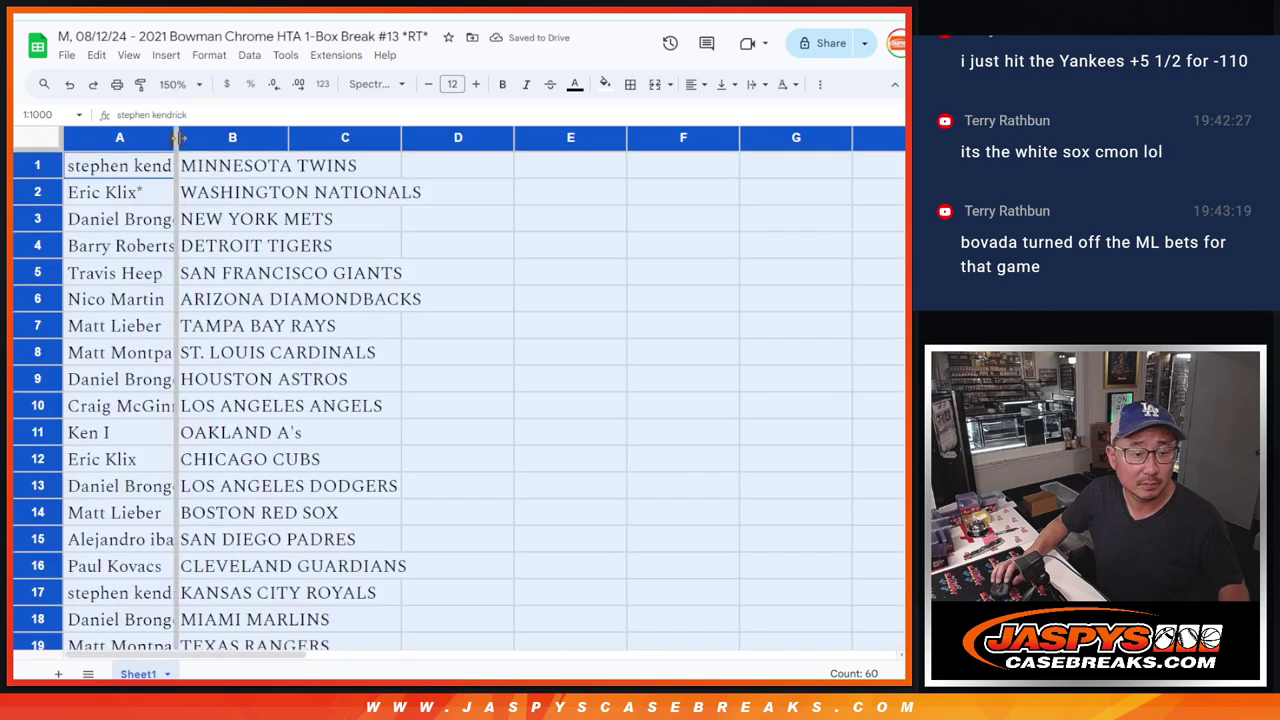
pyautogui.doubleClick(177, 137)
# - Review rows 1–30, zoom back to 90%, and sort the sheet A to Z by column B
pyautogui.keyDown('shift'); pyautogui.click(296, 539); pyautogui.keyUp('shift')
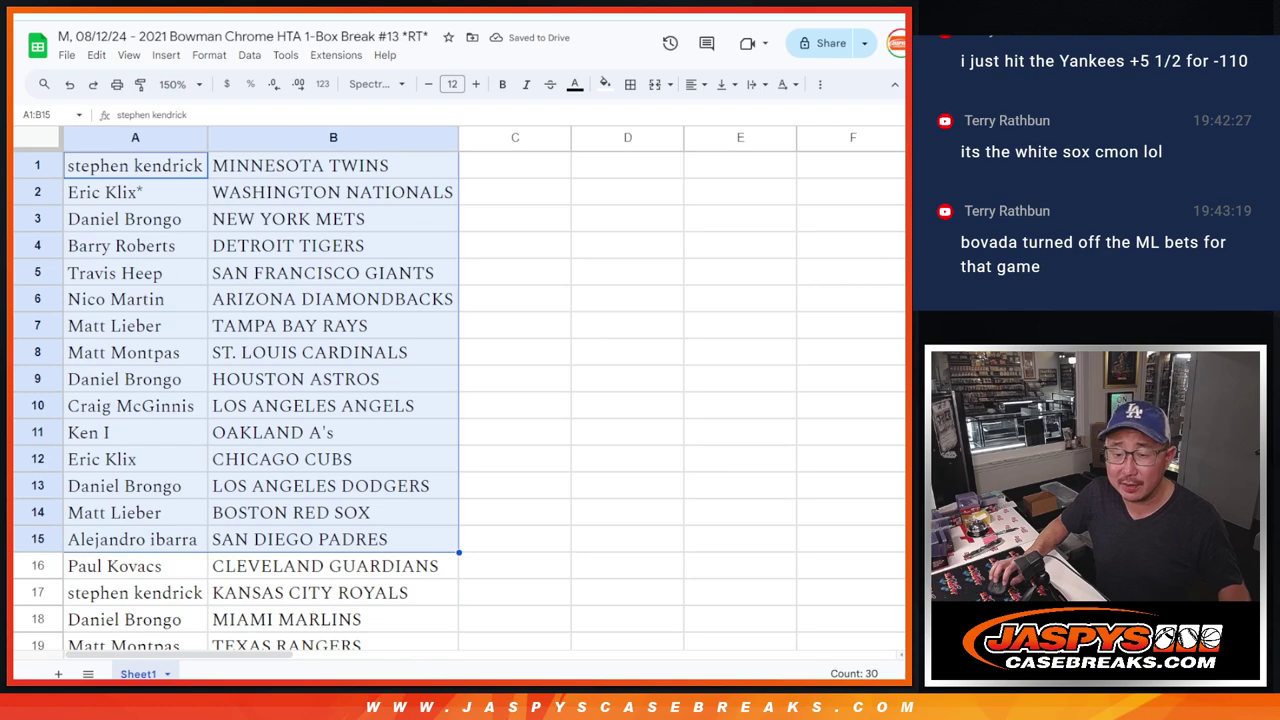
pyautogui.scroll(-5, 290, 268)
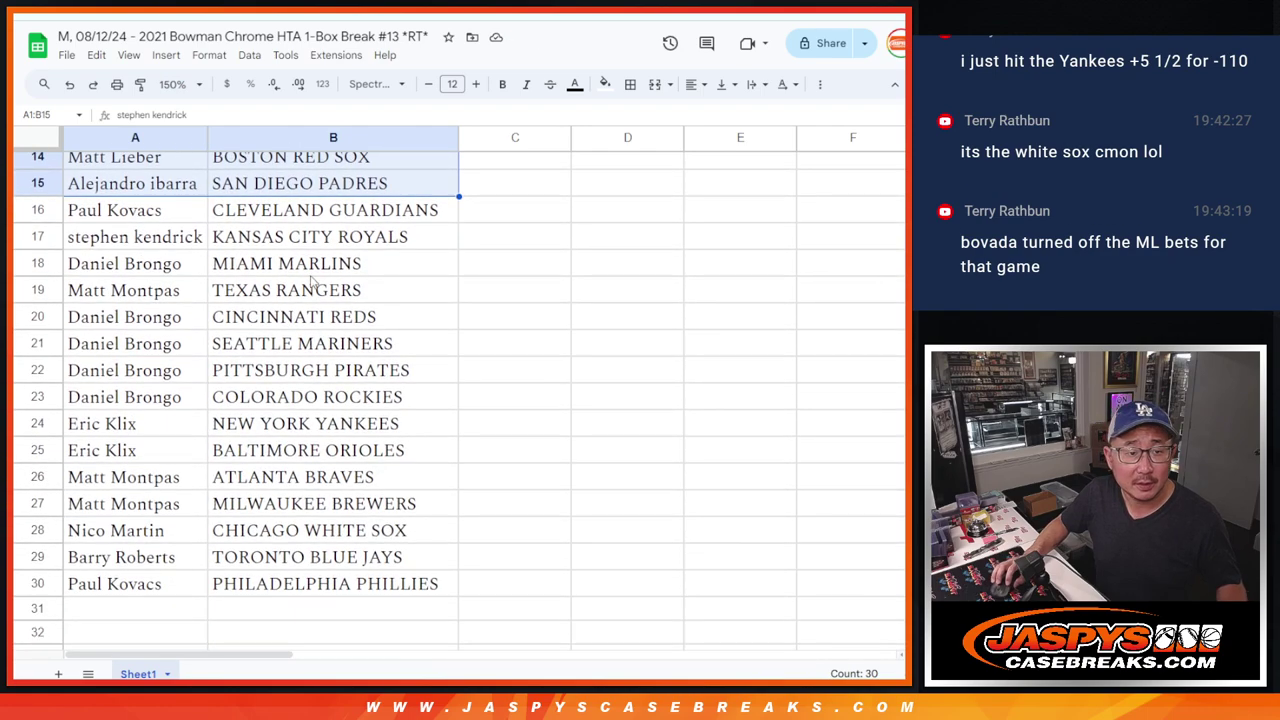
pyautogui.click(186, 219)
pyautogui.keyDown('shift'); pyautogui.click(290, 585); pyautogui.keyUp('shift')
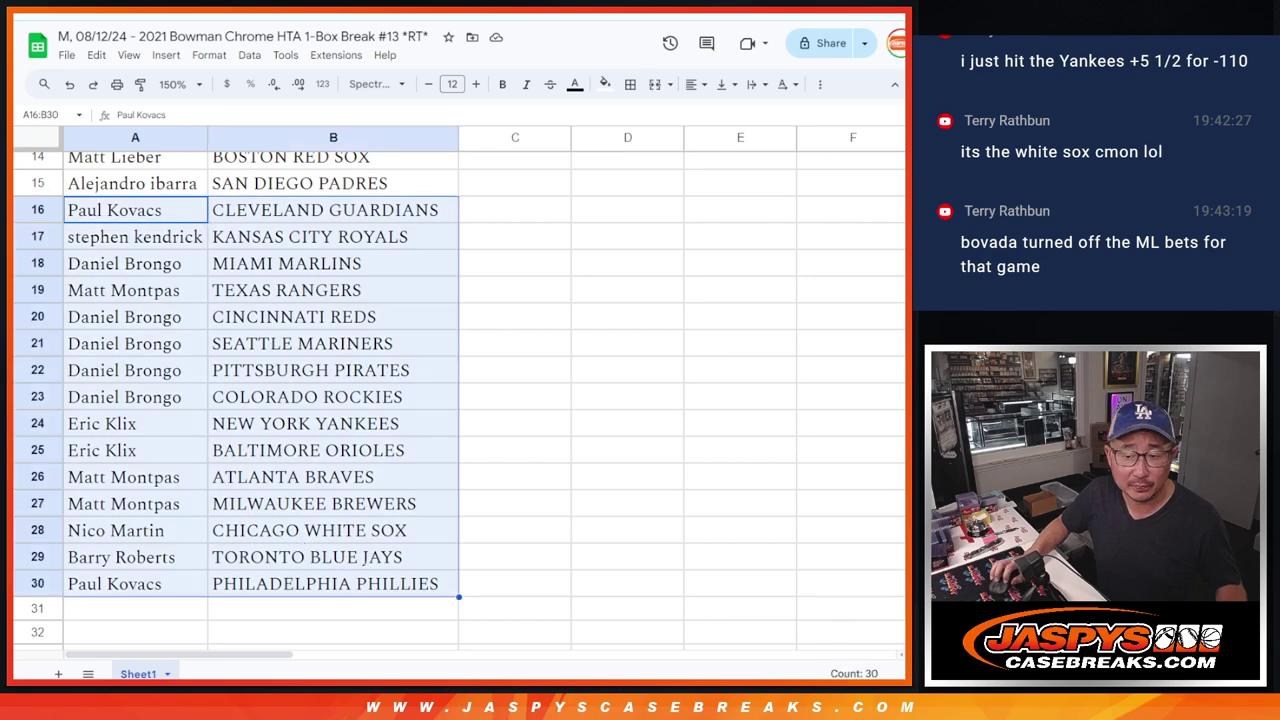
pyautogui.scroll(5, 666, 521)
pyautogui.click(182, 86)
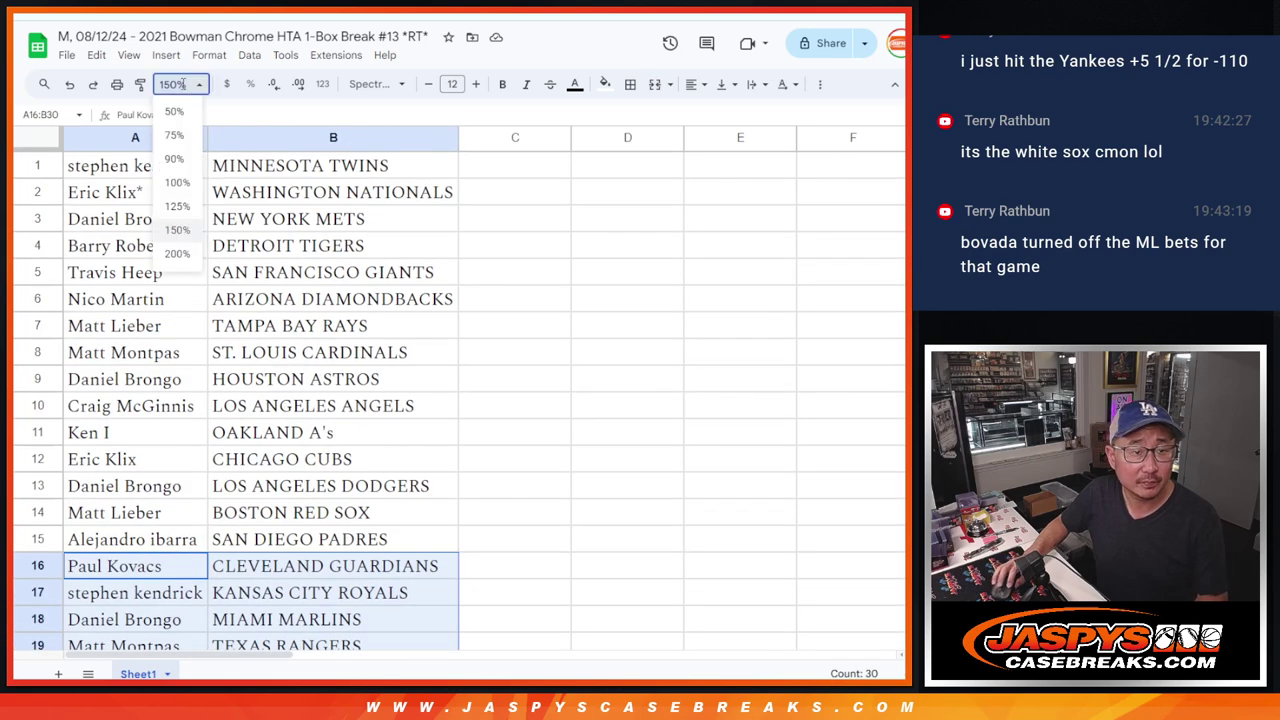
pyautogui.click(177, 158)
pyautogui.rightClick(205, 134)
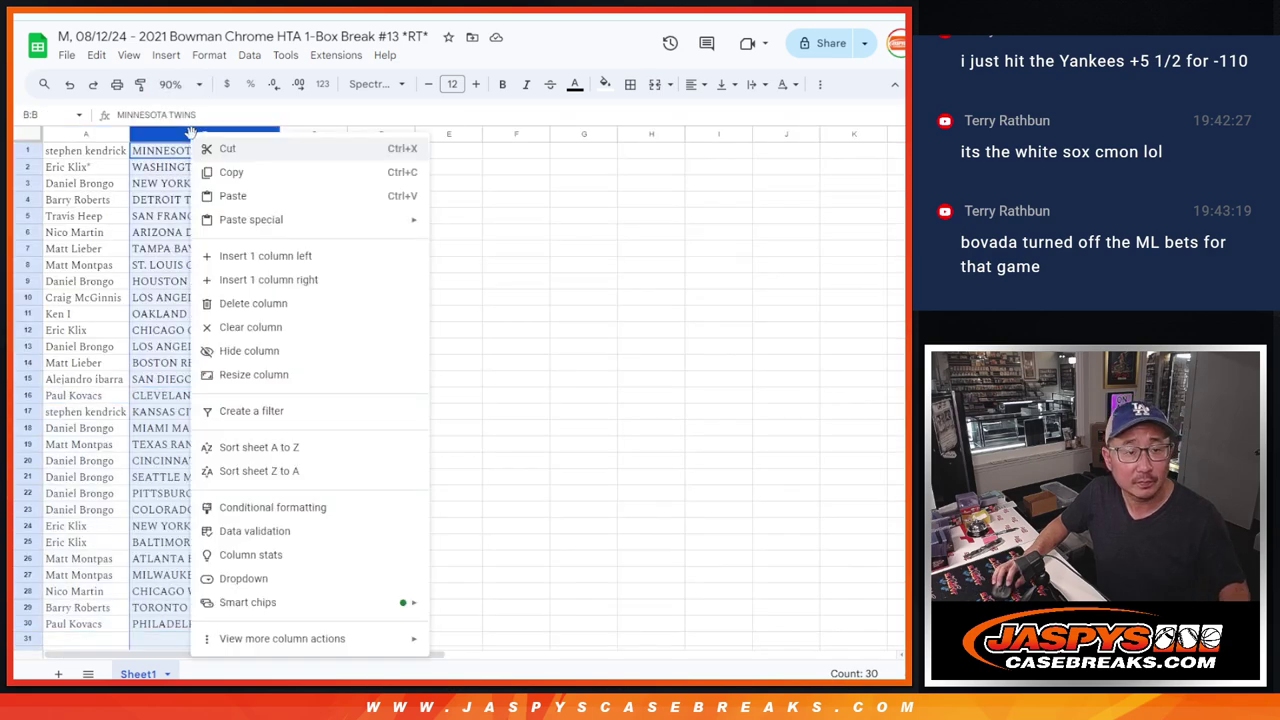
pyautogui.click(250, 446)
# - Print A1:B30 in portrait with the workbook title as the header
pyautogui.hotkey('ctrl', 'a')
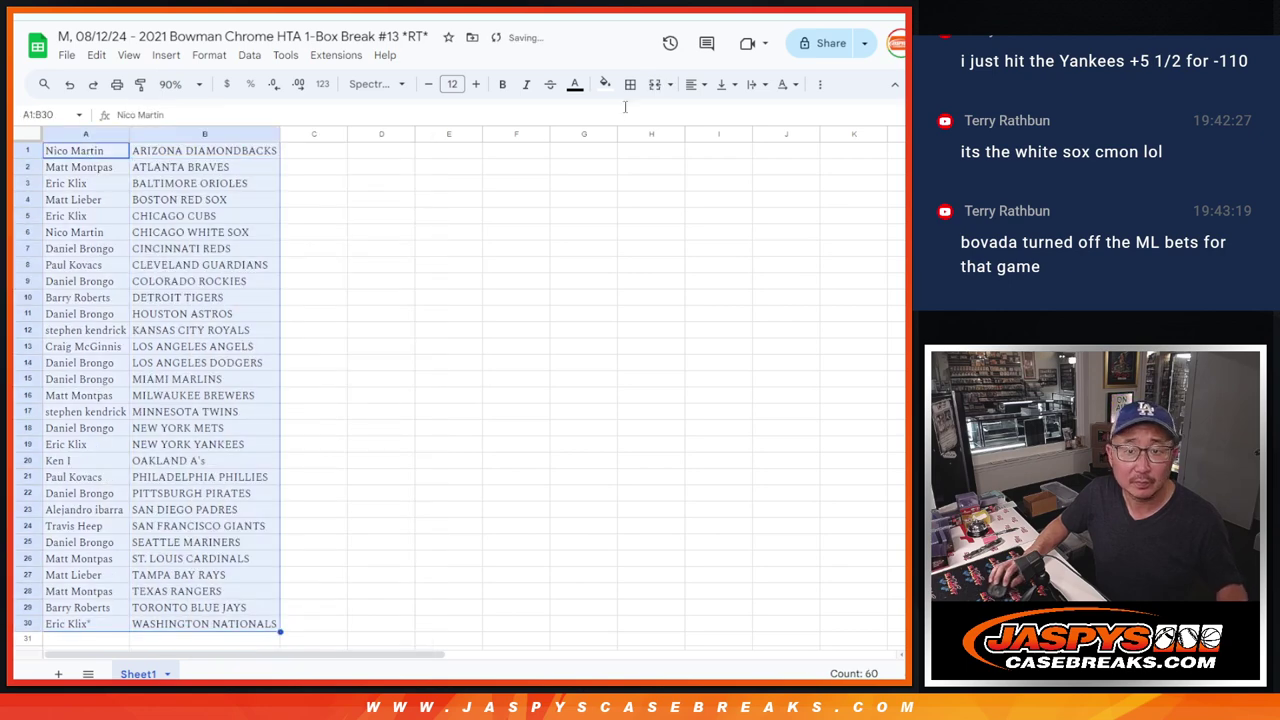
pyautogui.click(630, 84)
pyautogui.click(117, 84)
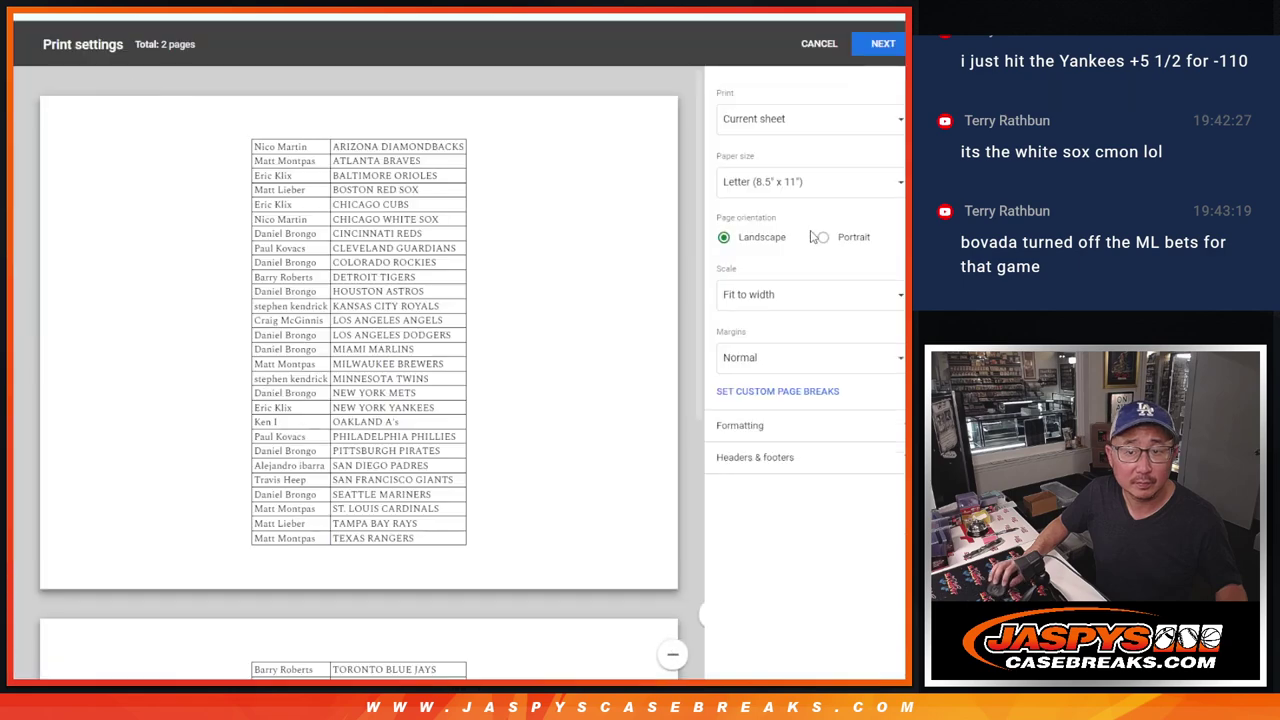
pyautogui.click(818, 237)
pyautogui.click(805, 460)
pyautogui.click(750, 514)
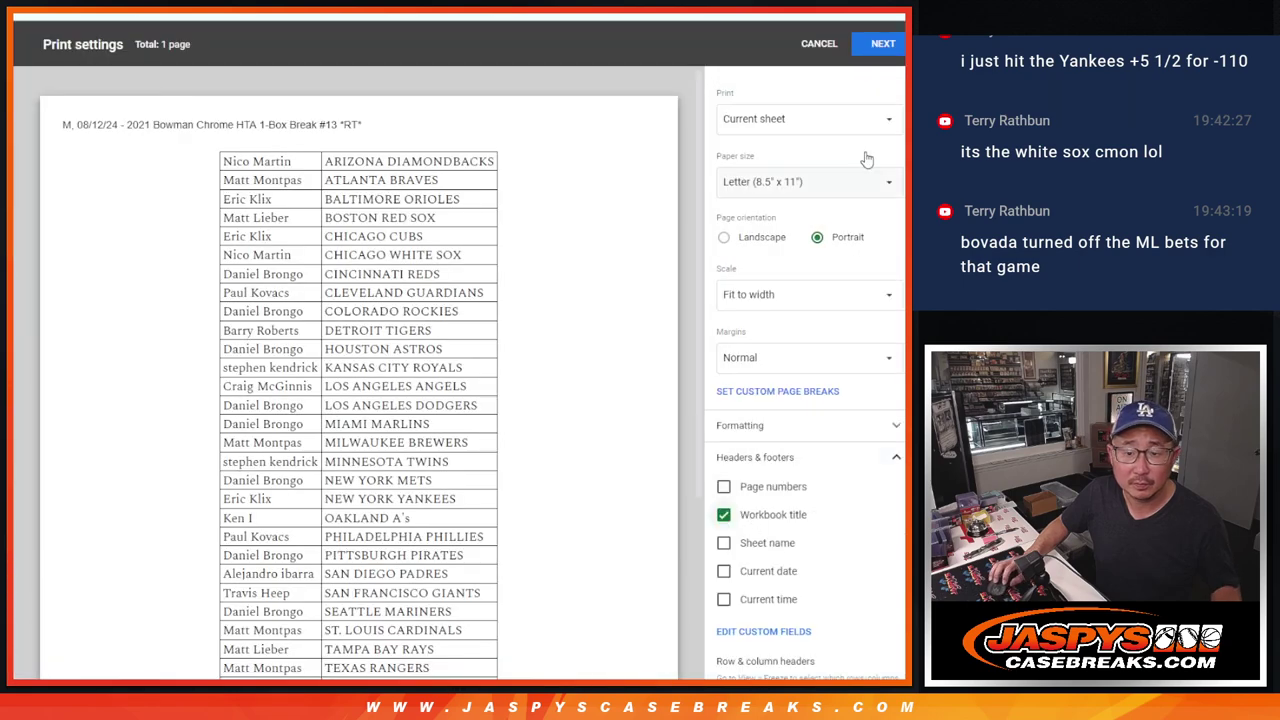
pyautogui.click(883, 46)
pyautogui.press('Return')
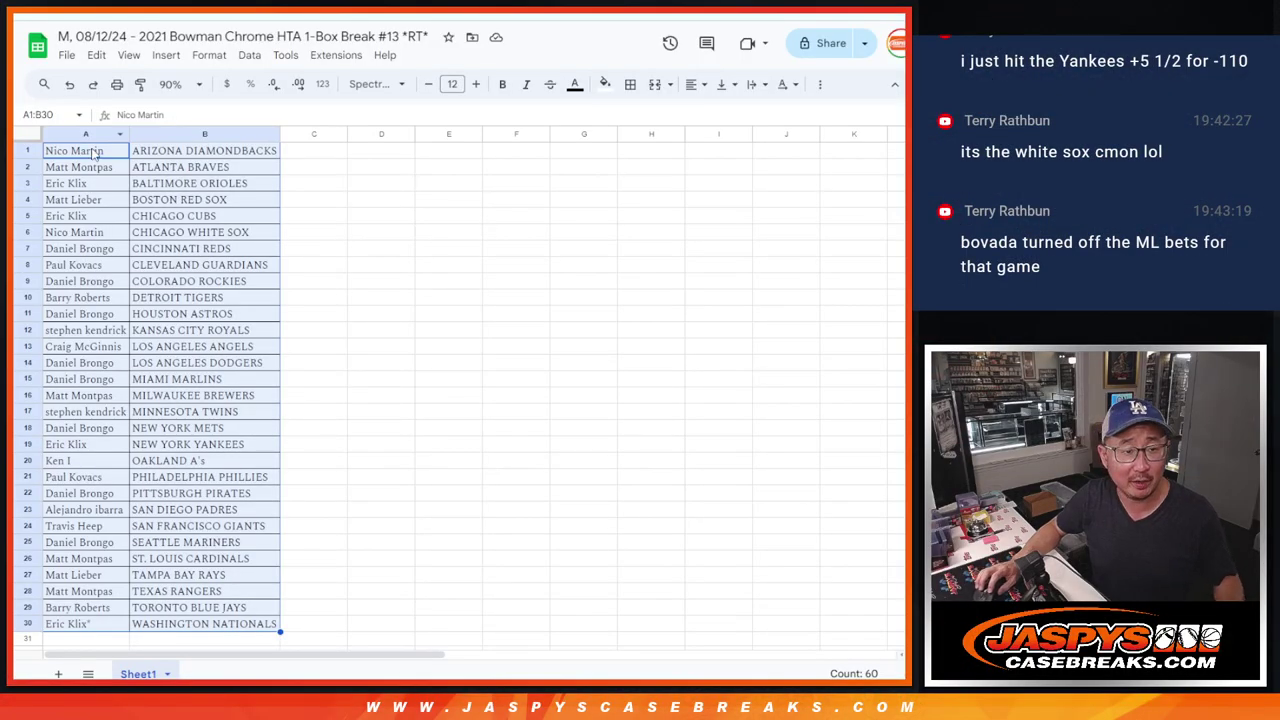
# - Select cells A1 through A30 holding the 30 names
pyautogui.click(95, 150)
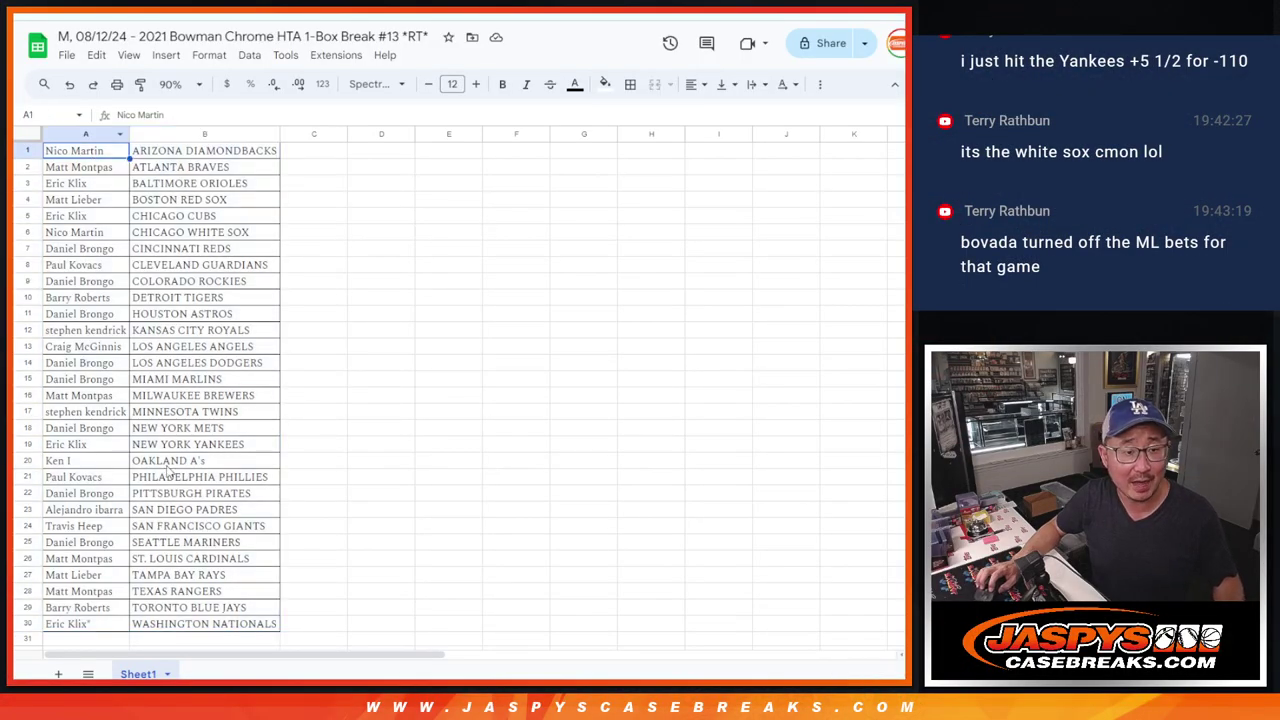
pyautogui.keyDown('shift'); pyautogui.click(93, 625); pyautogui.keyUp('shift')
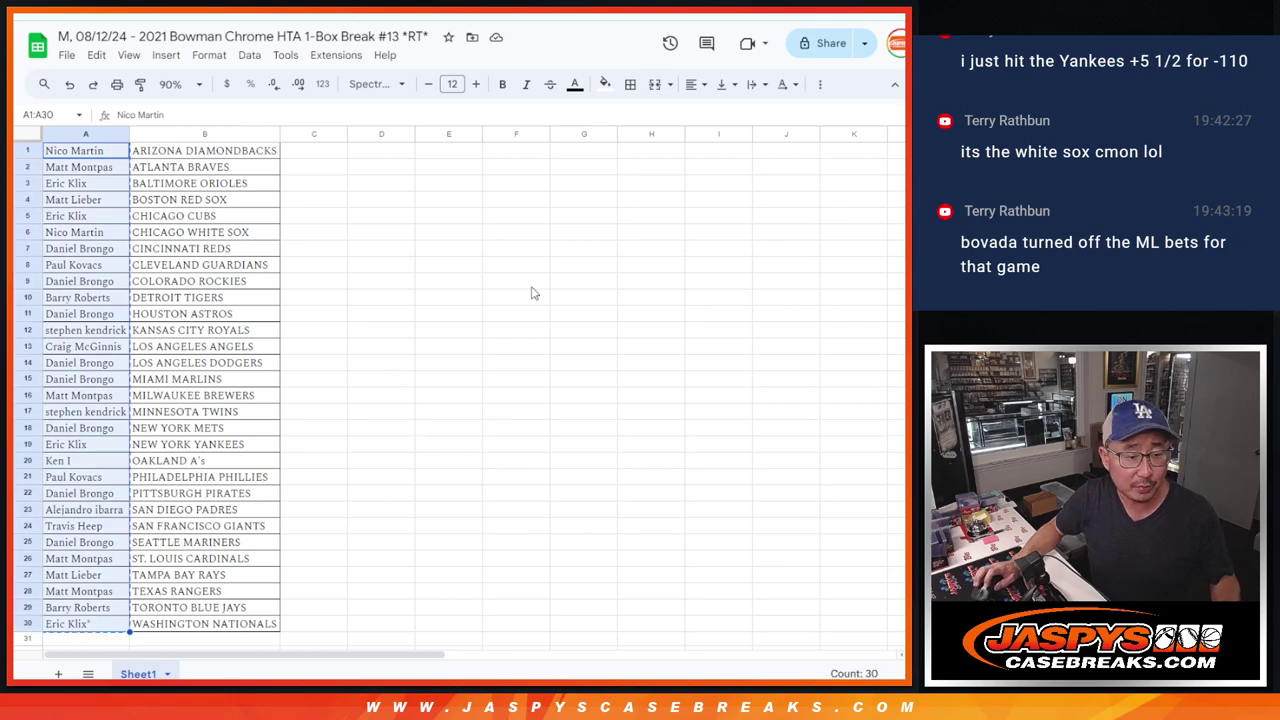
# - Paste the 30 names into the List Randomizer's entry field
pyautogui.hotkey('ctrl', 'Tab')
pyautogui.hotkey('ctrl', 'Tab')
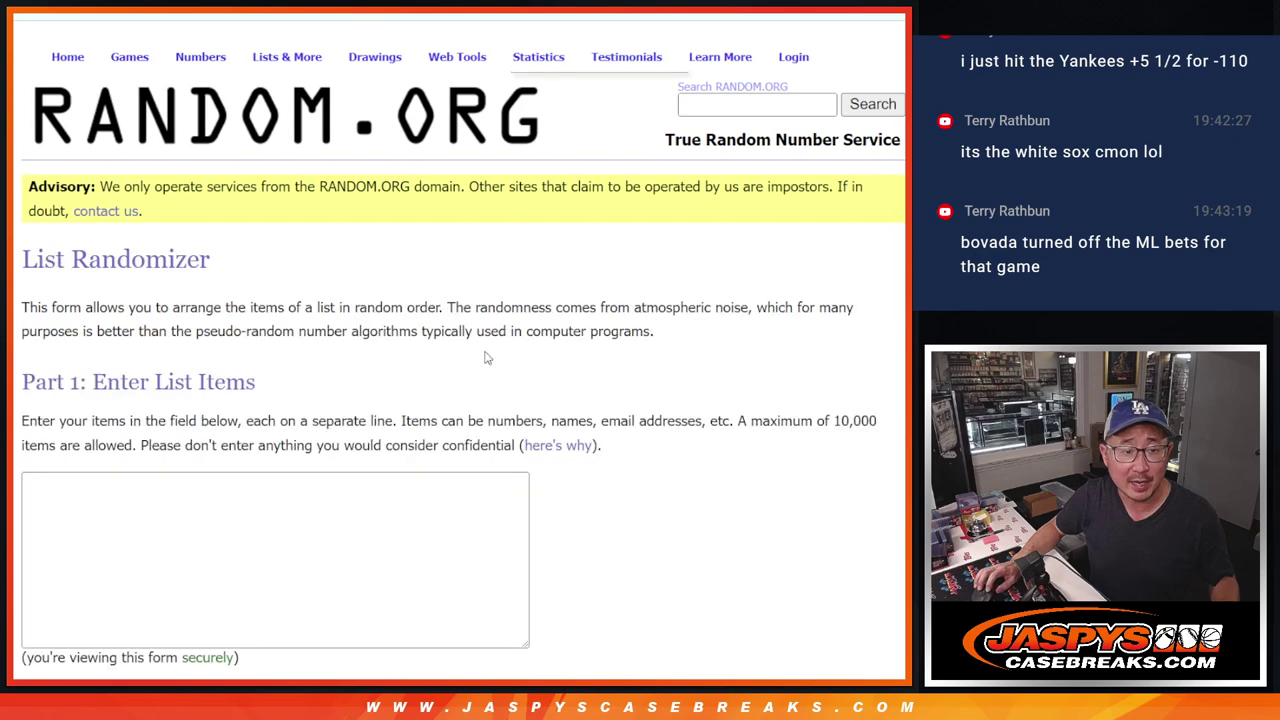
pyautogui.click(437, 571)
pyautogui.hotkey('ctrl', 'v')
pyautogui.scroll(5, 275, 560)
# - Roll two dice on the Dice Roller page
pyautogui.hotkey('ctrl', 'shift', 'Tab')
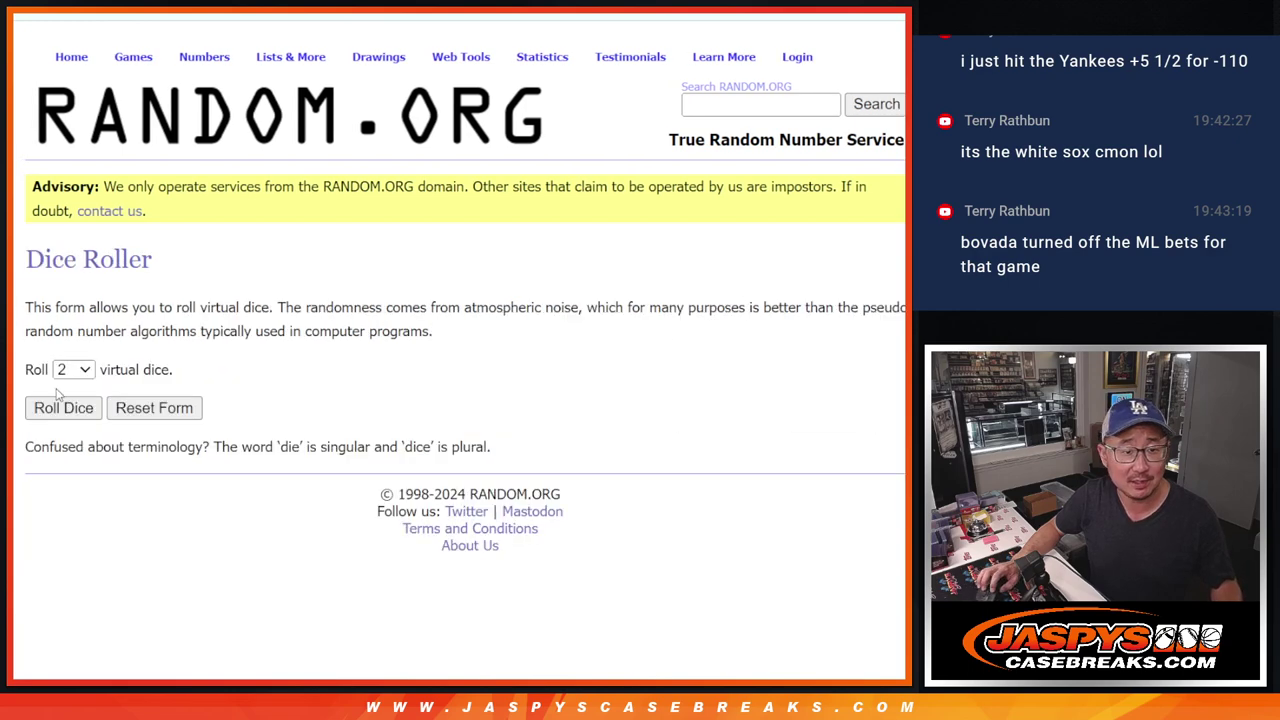
pyautogui.click(49, 410)
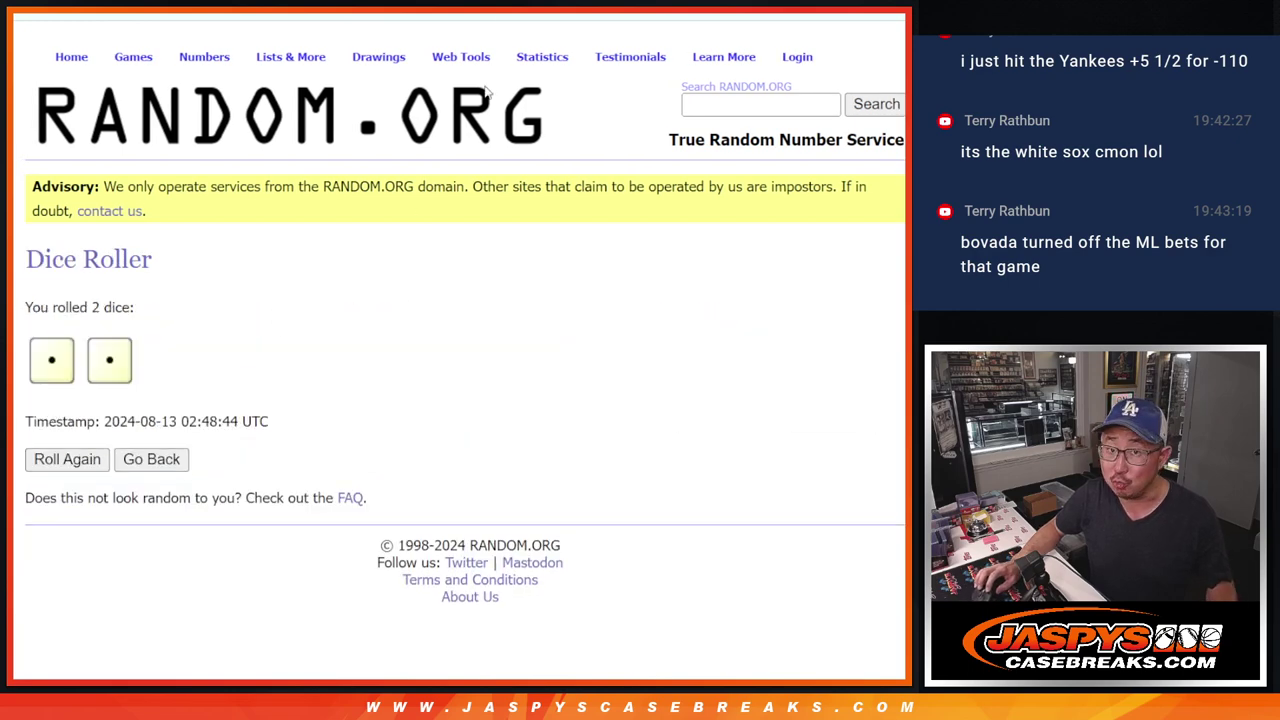
pyautogui.hotkey('ctrl', 'Tab')
pyautogui.scroll(-1, 200, 400)
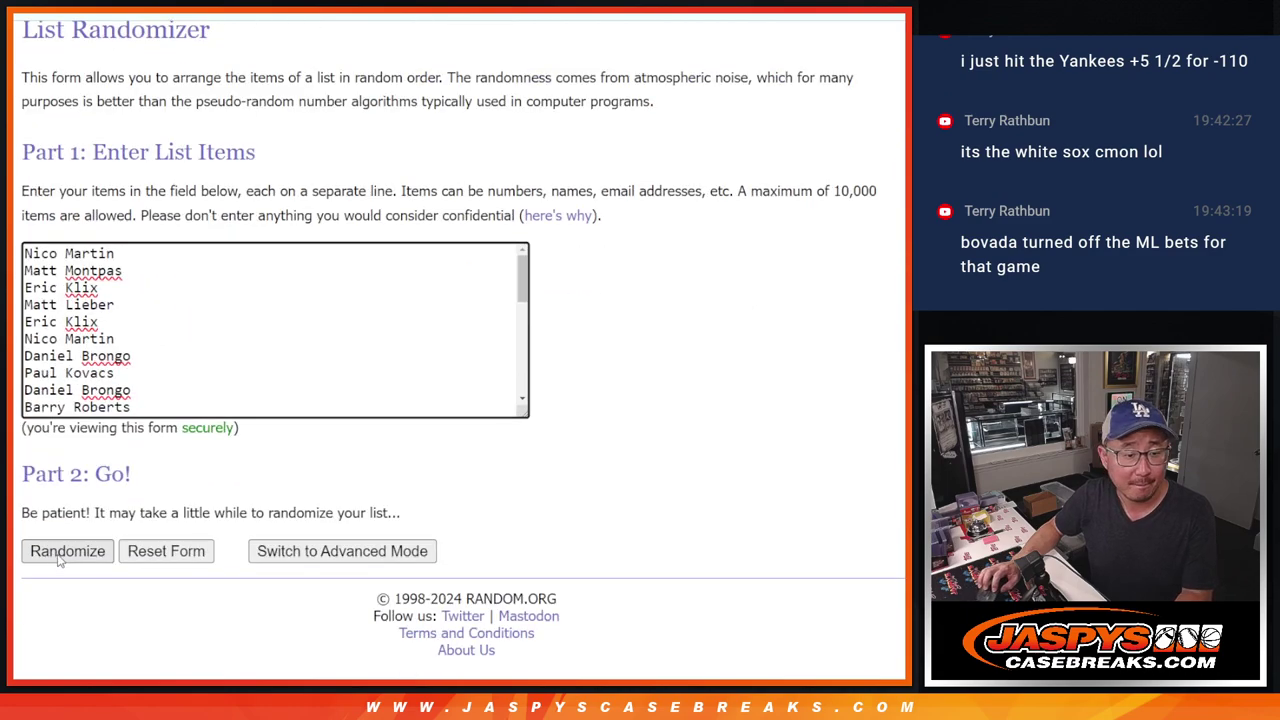
# - Randomize the names twice and highlight the top six as winners
pyautogui.click(47, 558)
pyautogui.scroll(-5, 45, 562)
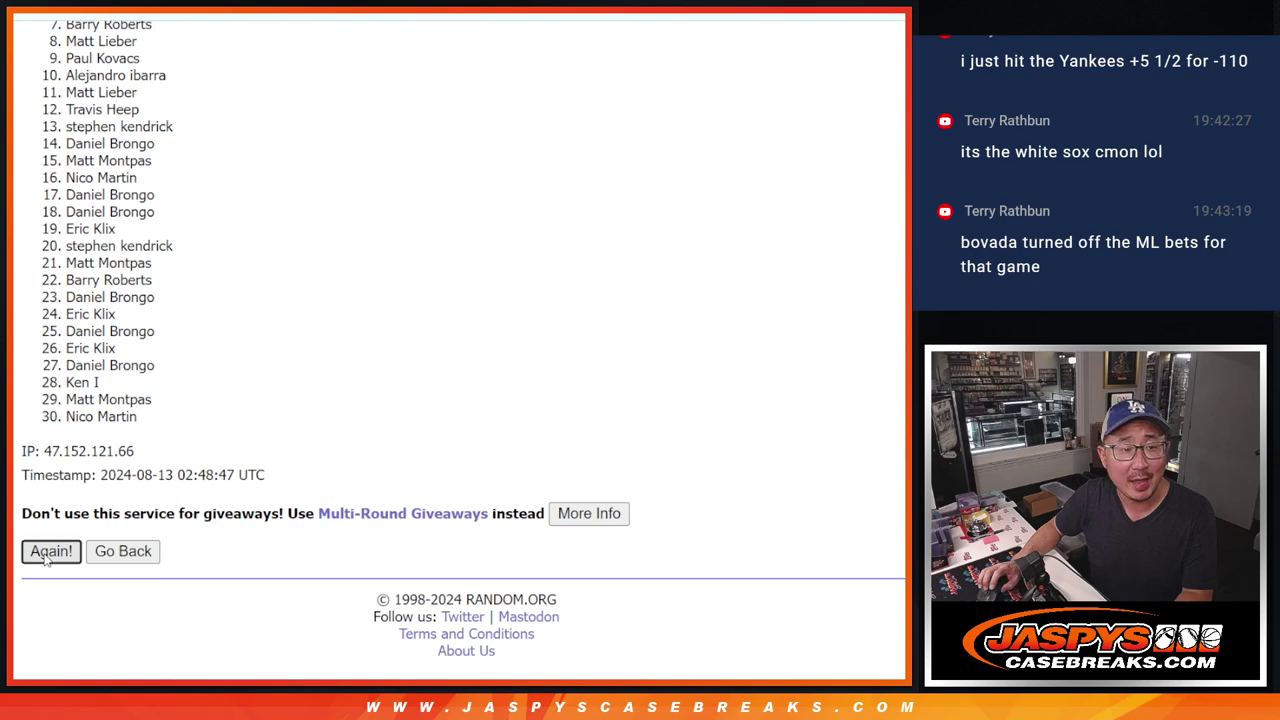
pyautogui.click(45, 558)
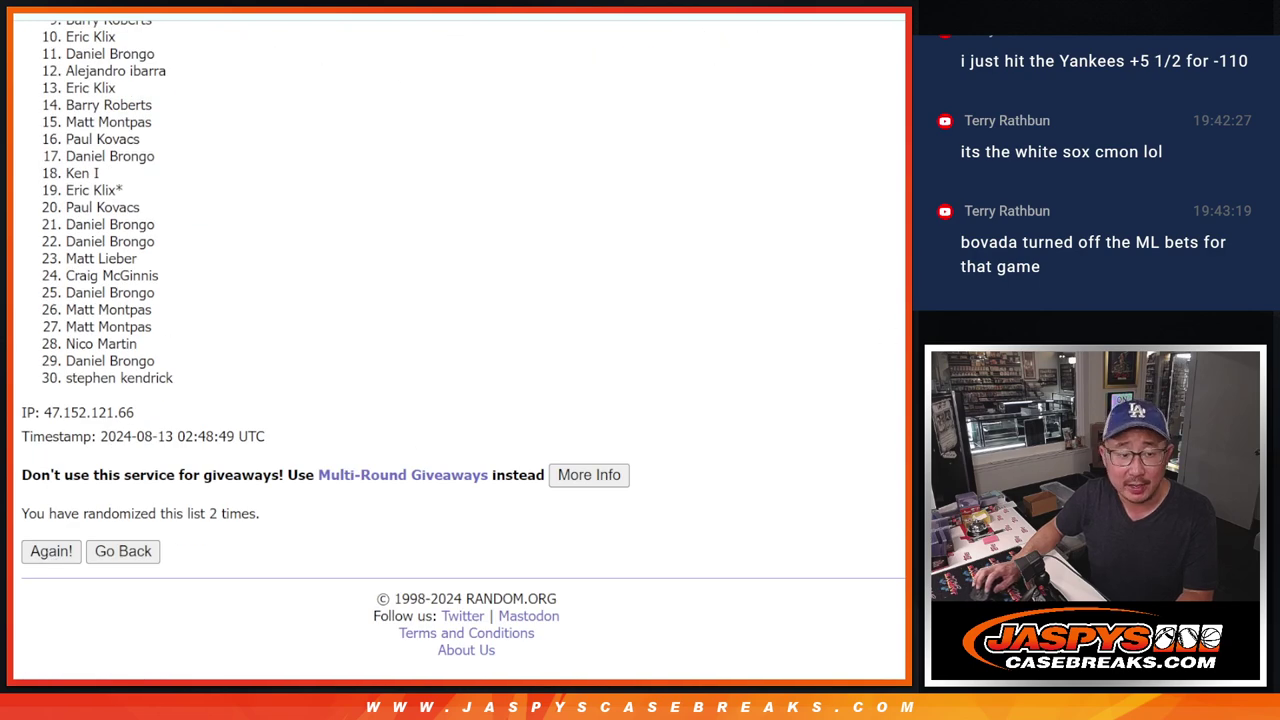
pyautogui.scroll(1, 463, 343)
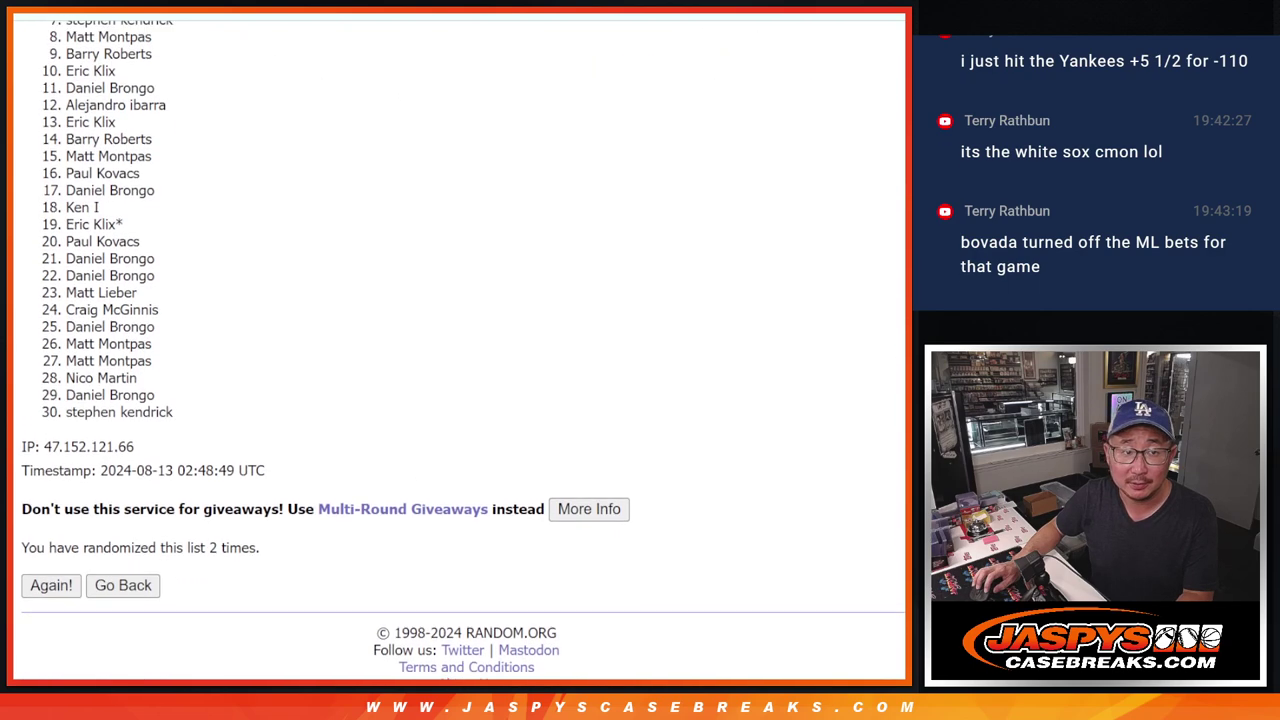
pyautogui.scroll(1, 463, 343)
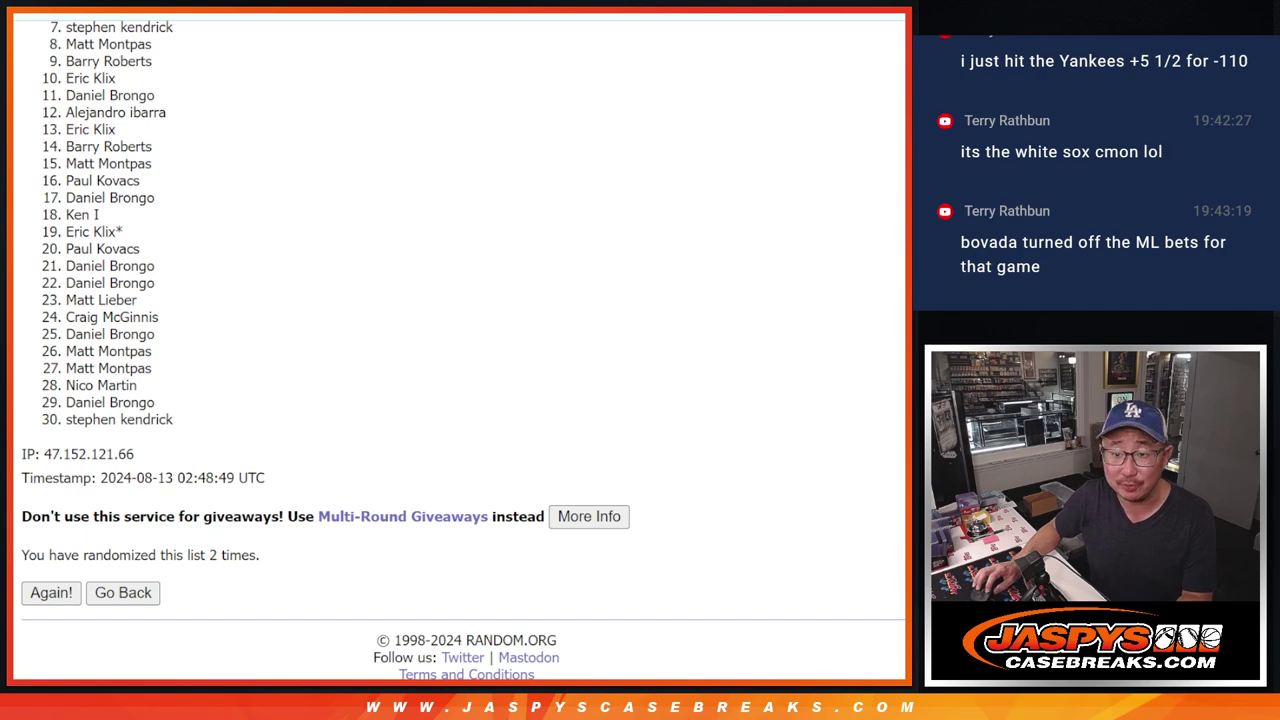
pyautogui.scroll(1, 463, 350)
pyautogui.scroll(3, 463, 350)
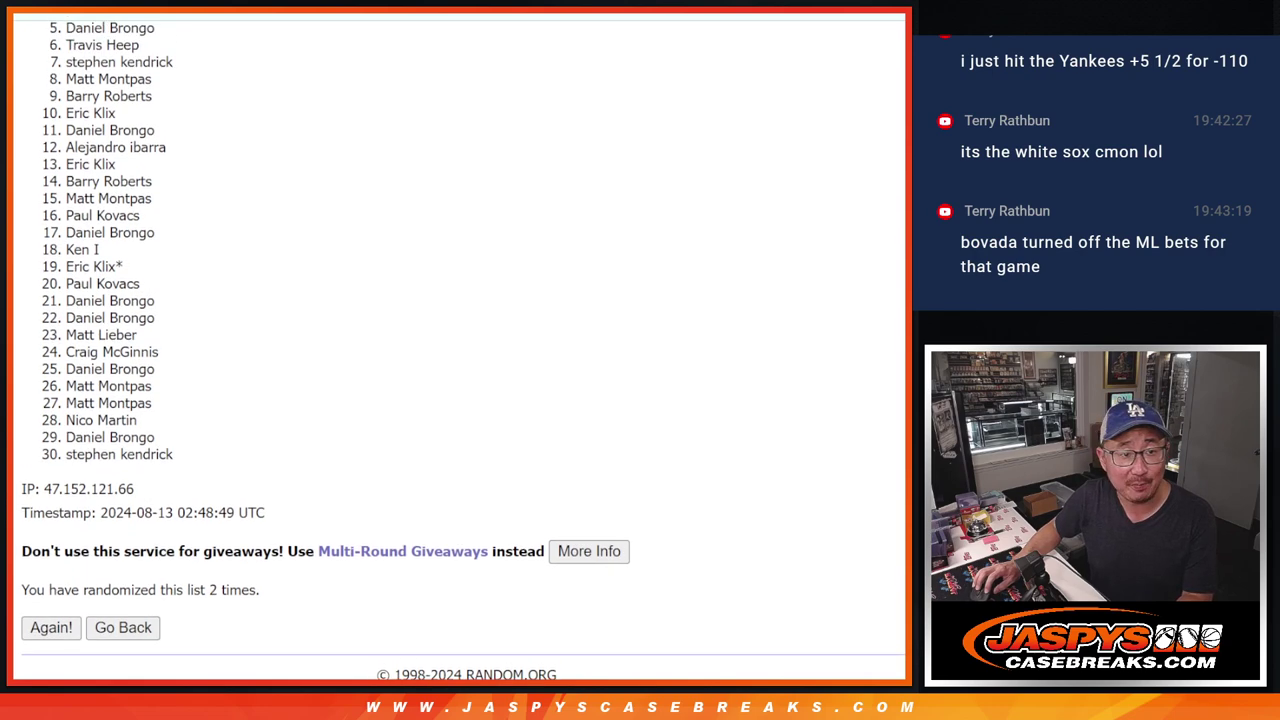
pyautogui.scroll(2, 314, 200)
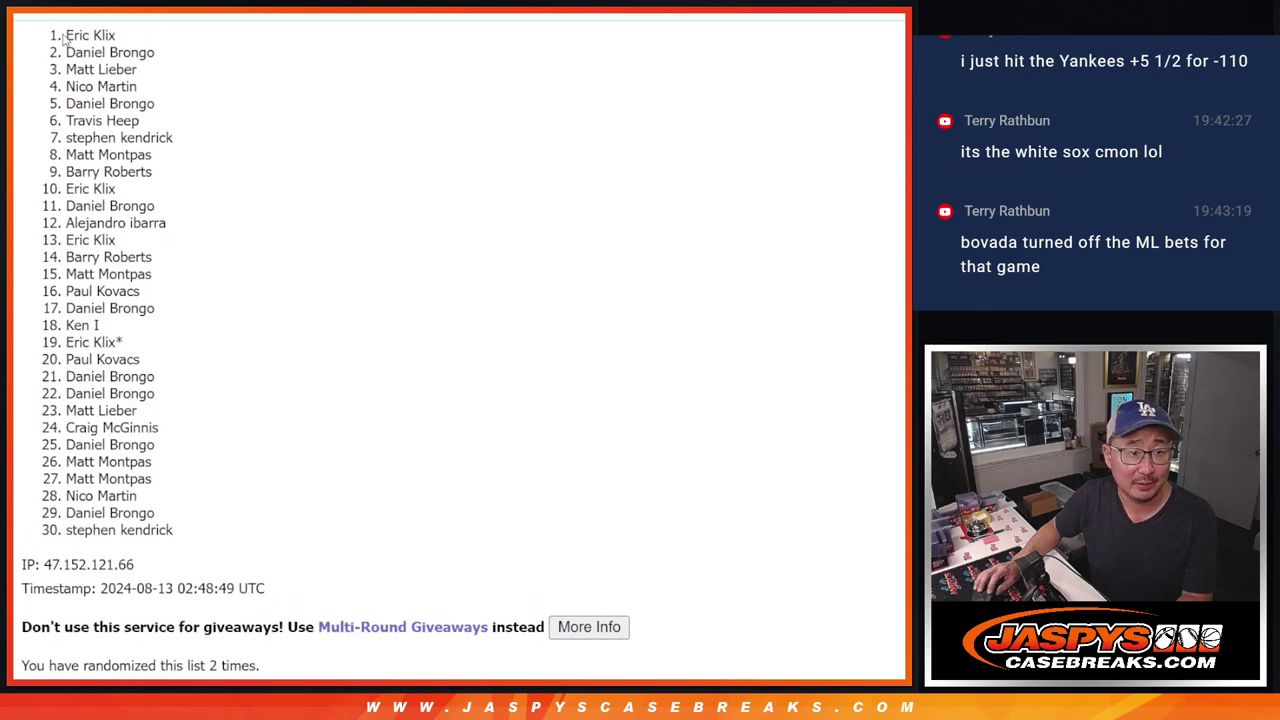
pyautogui.moveTo(65, 35); pyautogui.dragTo(172, 120)
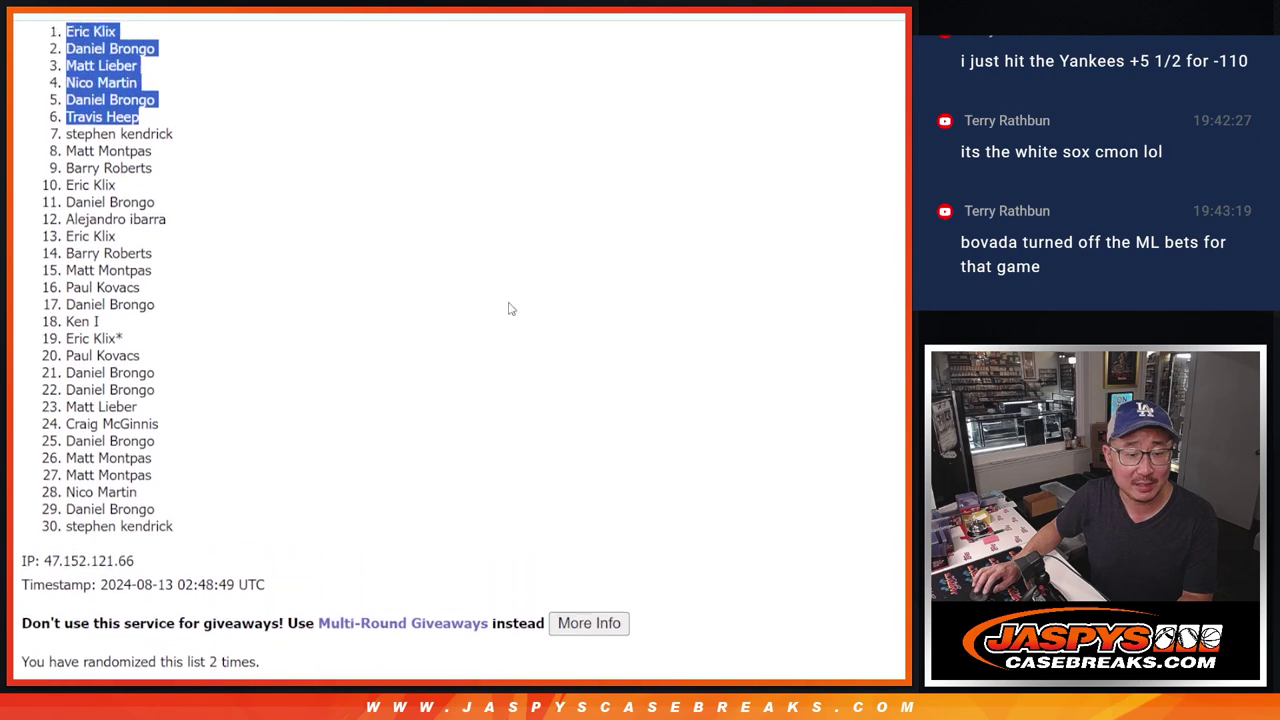